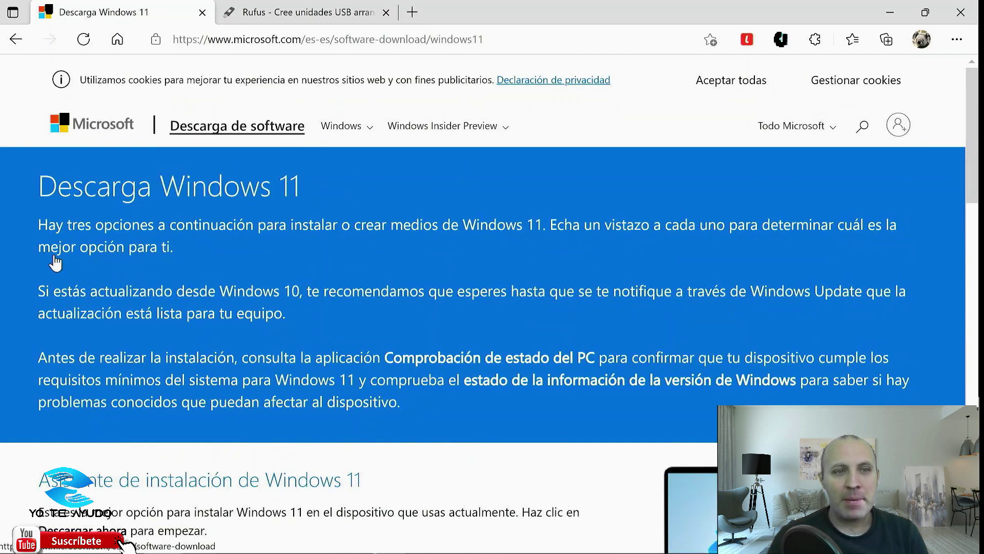
# Select 'Windows 11 (multi-edition ISO)' under Descargar imagen de disco and request the download.
pyautogui.scroll(-5, 226, 248)
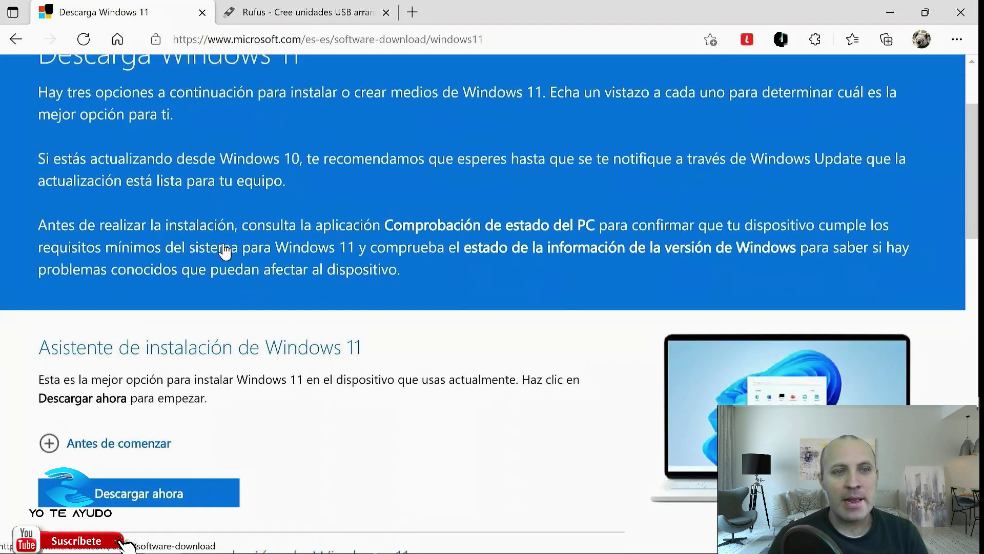
pyautogui.scroll(-1, 224, 242)
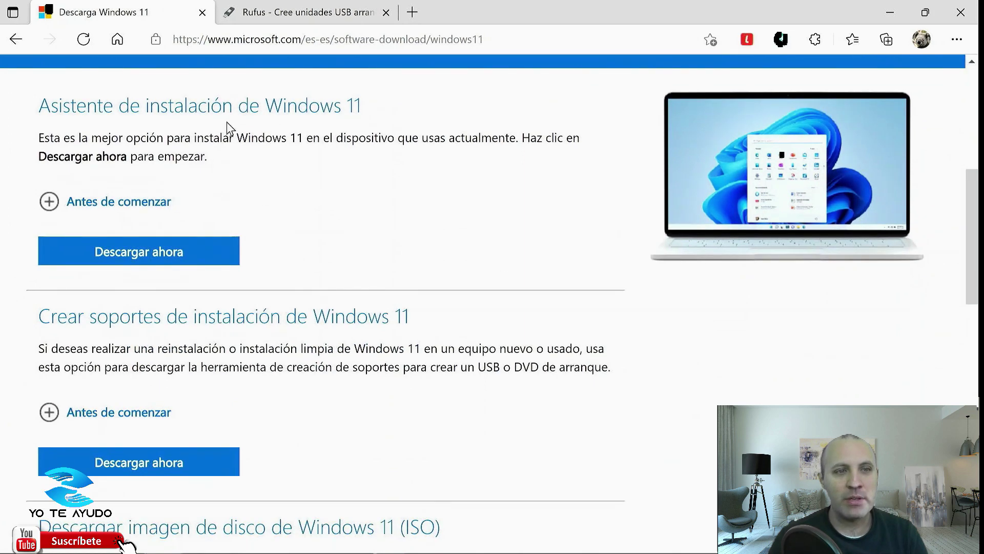
pyautogui.scroll(-4, 133, 279)
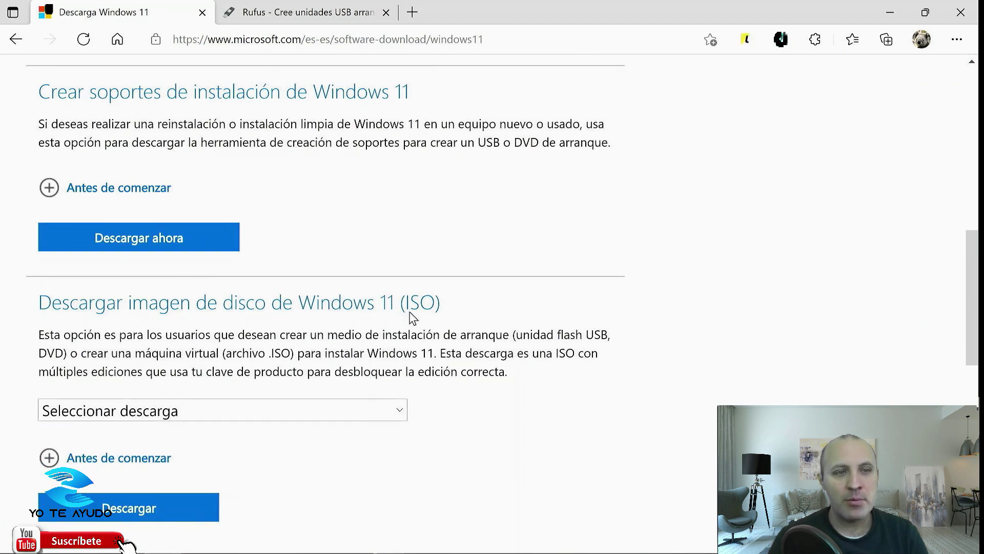
pyautogui.click(84, 419)
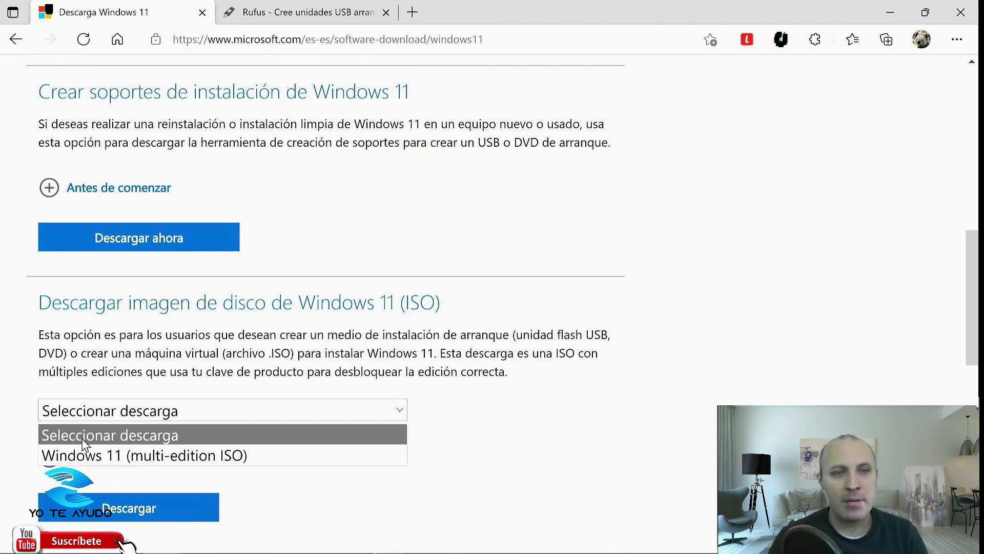
pyautogui.click(110, 456)
pyautogui.scroll(-3, 153, 426)
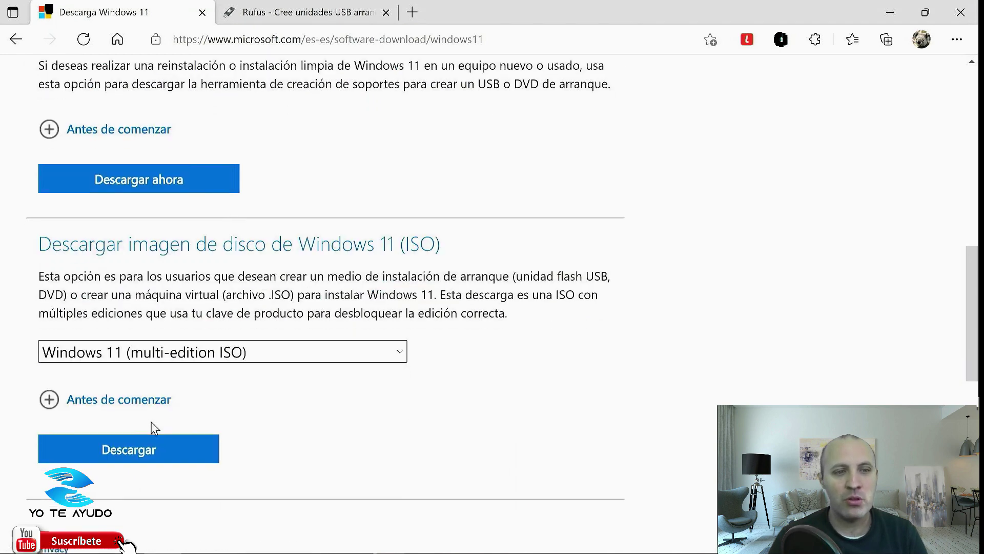
pyautogui.click(117, 362)
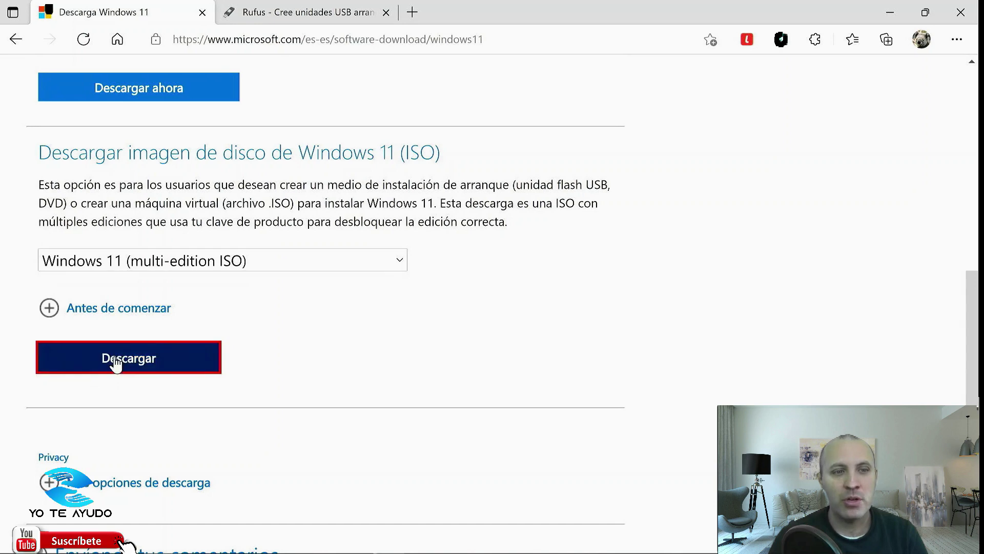
pyautogui.scroll(-4, 133, 354)
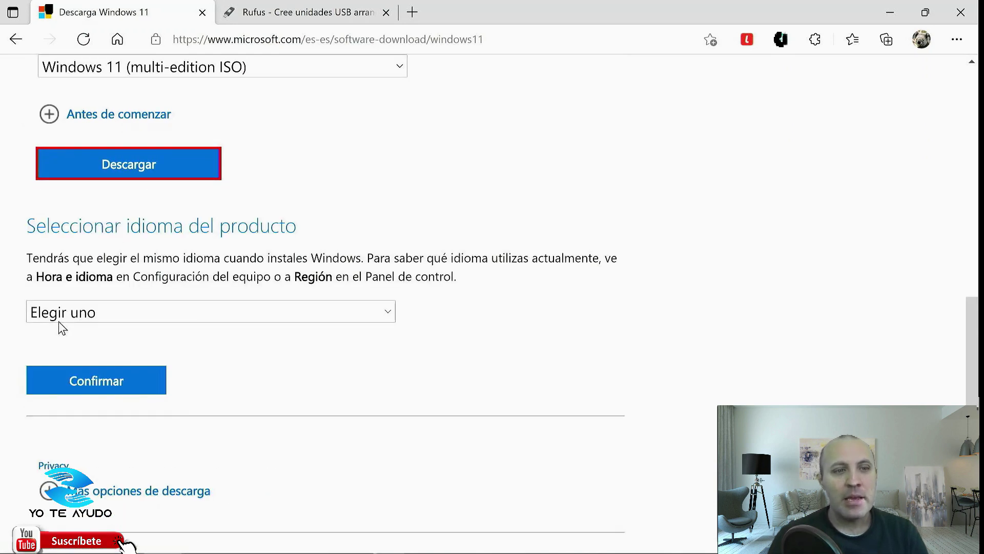
# Confirm Español as product language and download Win11_Spanish_x64v1.iso via the 64-bit Download link.
pyautogui.click(97, 315)
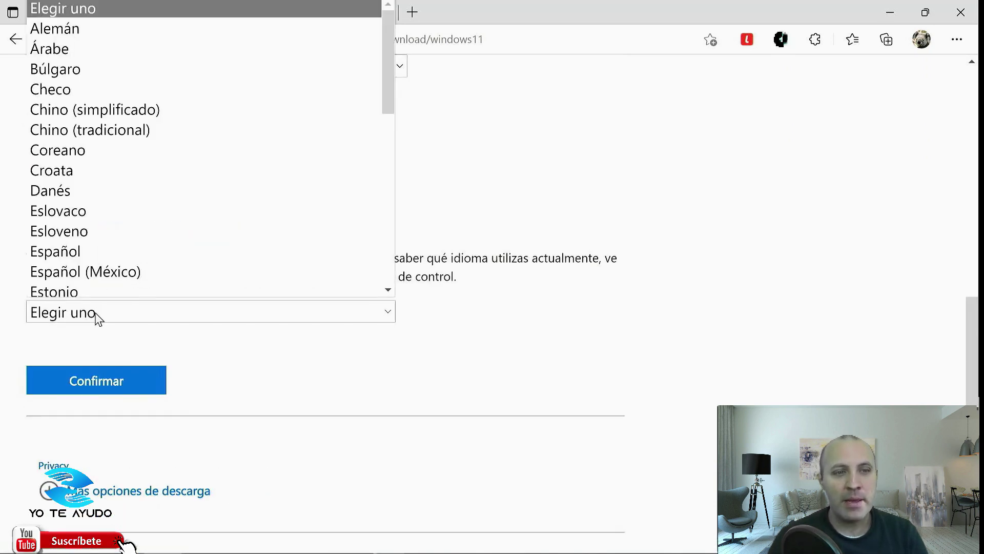
pyautogui.click(59, 249)
pyautogui.click(118, 384)
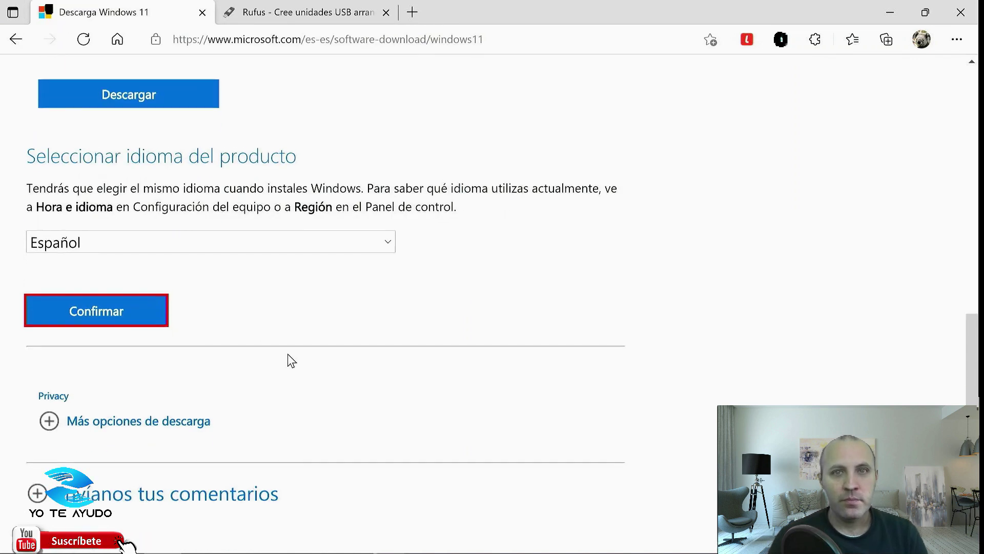
pyautogui.scroll(1, 180, 326)
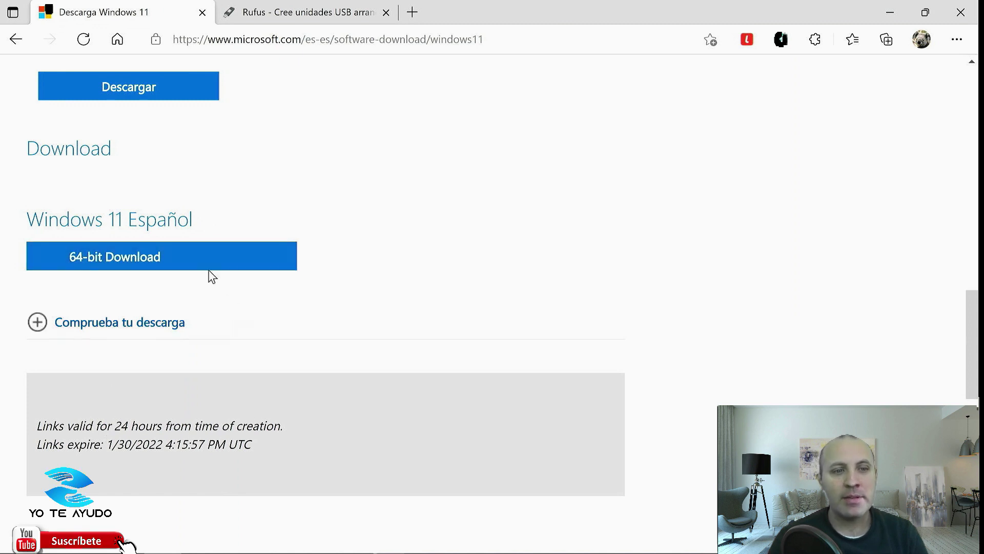
pyautogui.click(132, 260)
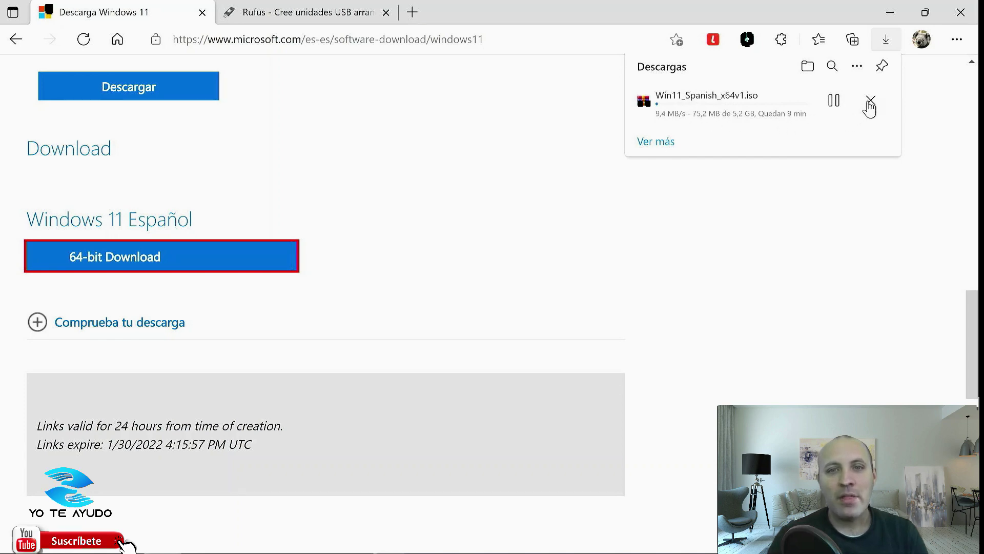
pyautogui.click(266, 7)
# Download Rufus 3.17 Portable from rufus.ie and close the advertisement covering the page.
pyautogui.scroll(-7, 242, 250)
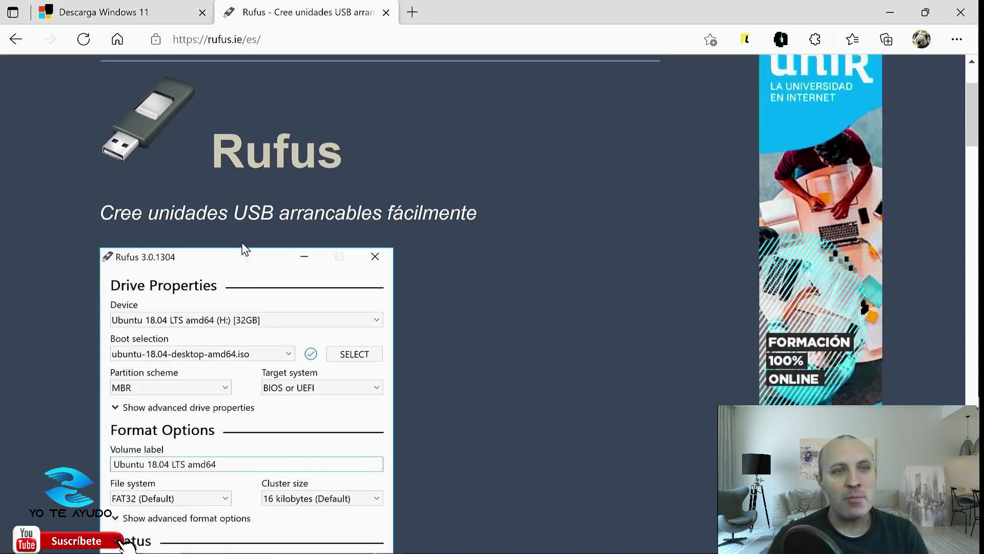
pyautogui.scroll(-9, 227, 161)
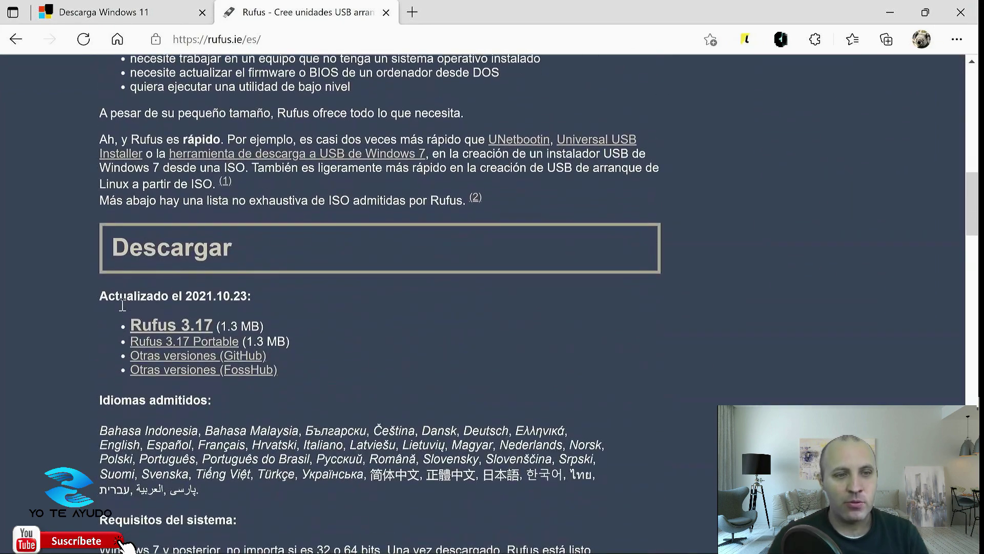
pyautogui.click(190, 345)
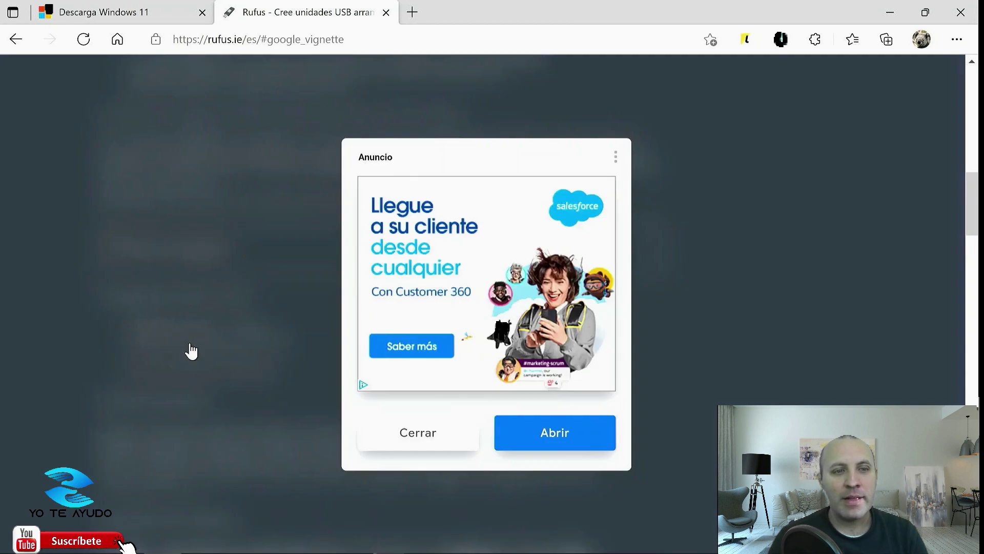
pyautogui.click(442, 449)
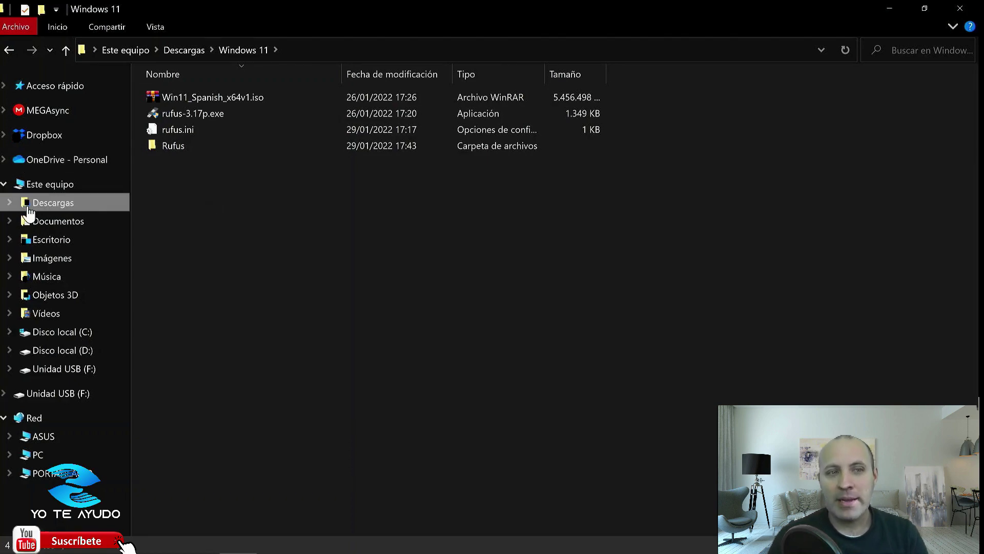
# Check Este equipo's Windows 10 Pro specifications in Acerca de, then view the Activación page.
pyautogui.rightClick(39, 185)
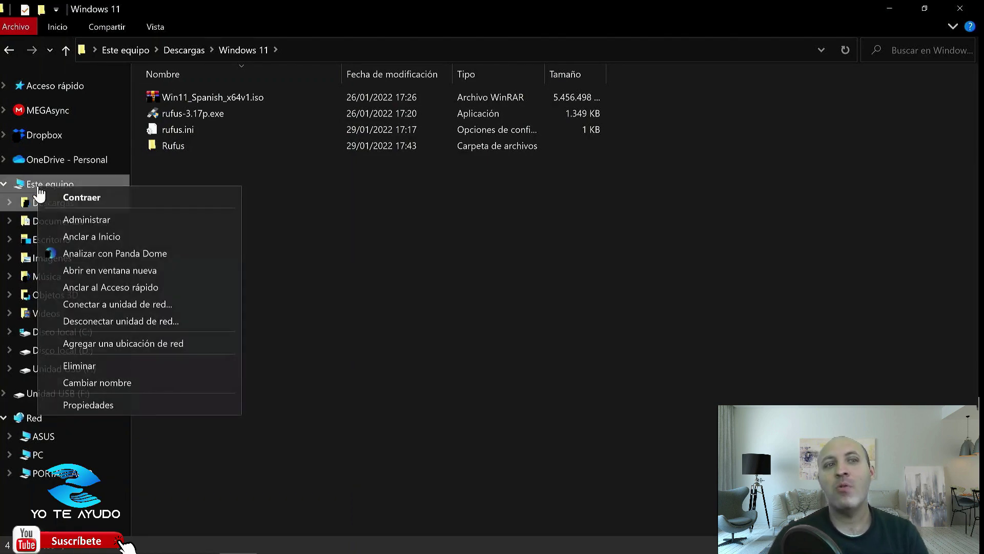
pyautogui.click(76, 404)
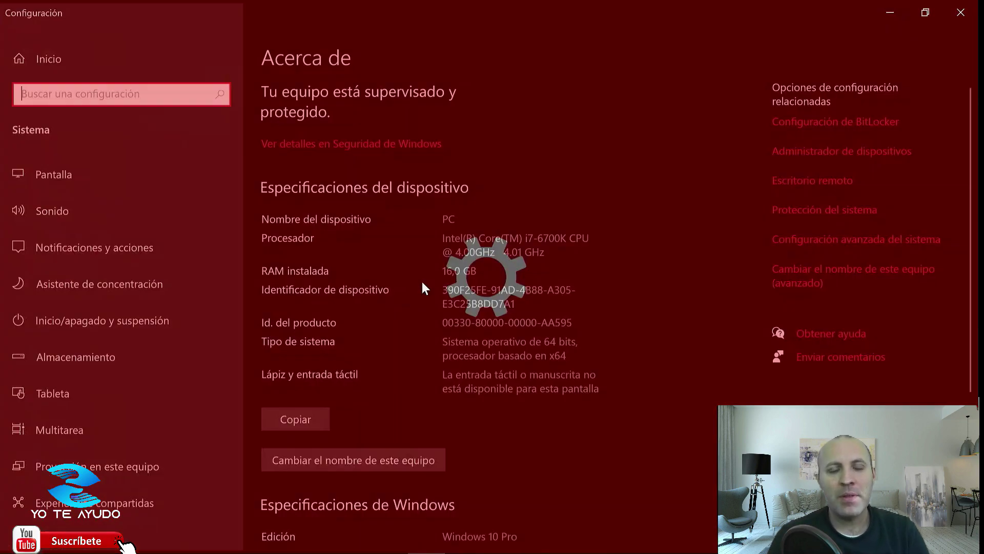
pyautogui.scroll(-5, 469, 367)
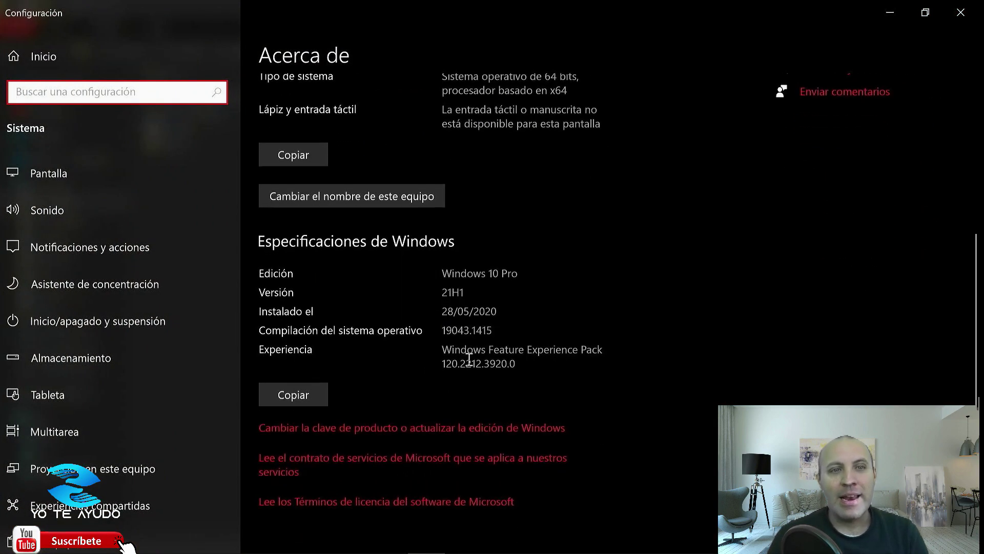
pyautogui.click(336, 429)
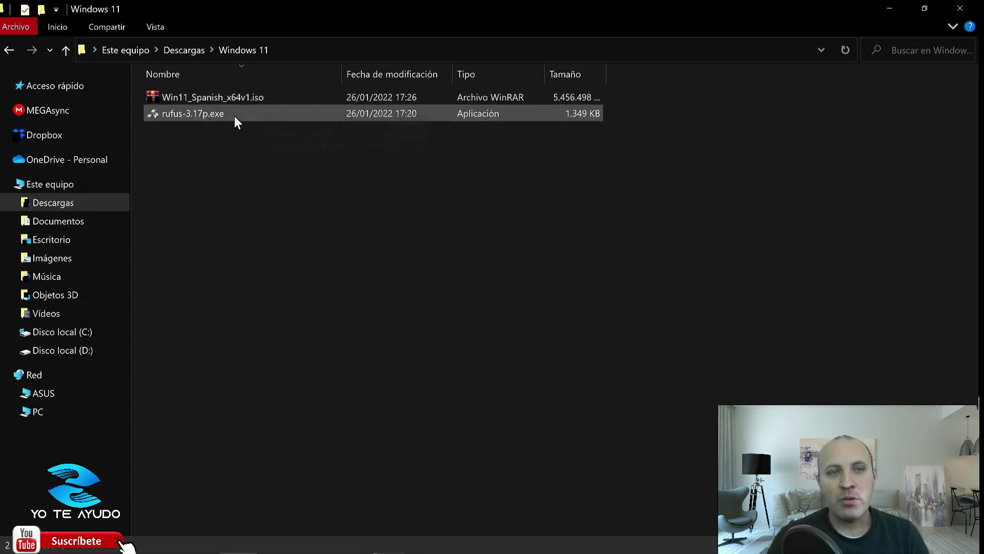
# Run rufus-3.17p.exe as administrator and allow its online update checks.
pyautogui.doubleClick(186, 114)
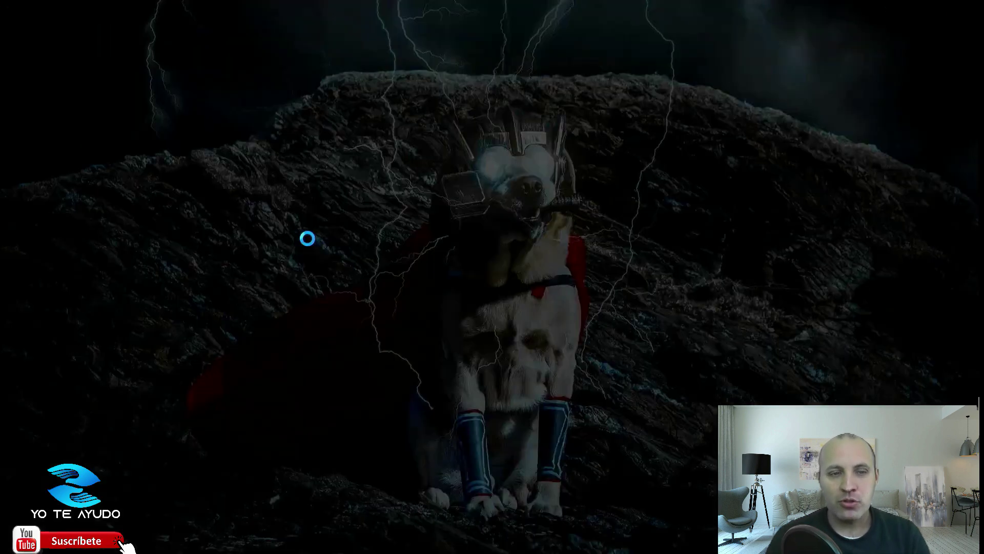
pyautogui.click(401, 379)
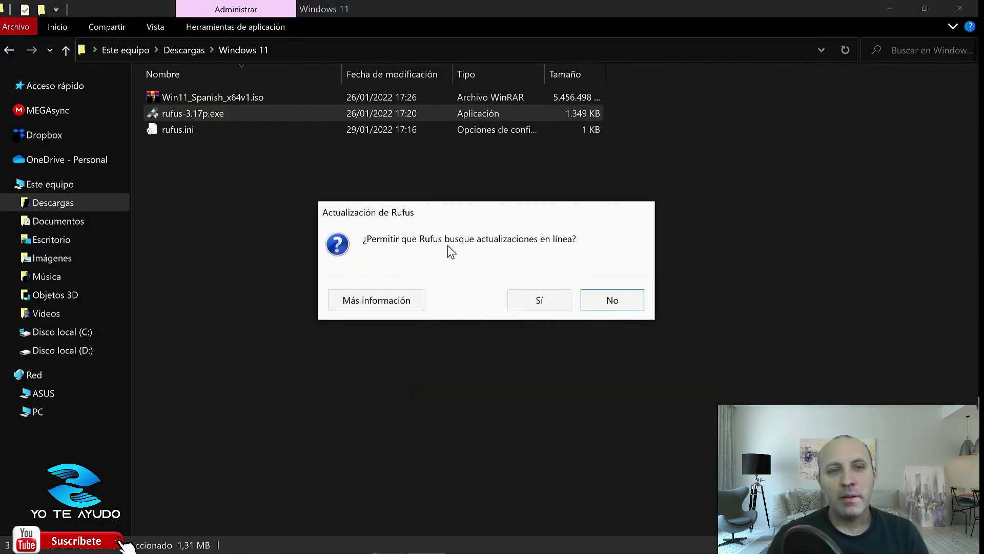
pyautogui.click(543, 303)
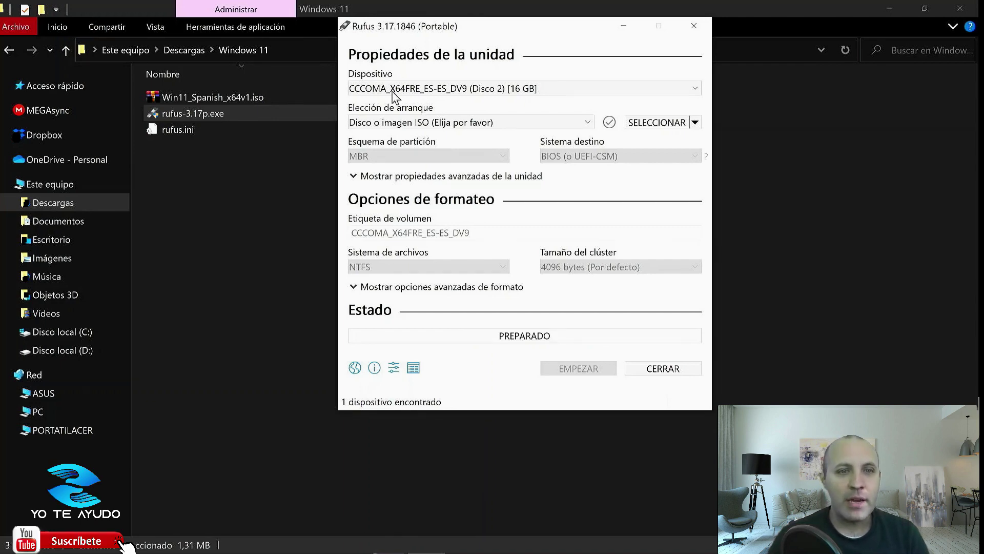
# Load Win11_Spanish_x64v1.iso for the 16 GB drive with Extended Windows 11 Installation (no TPM / no Secure Boot).
pyautogui.click(515, 89)
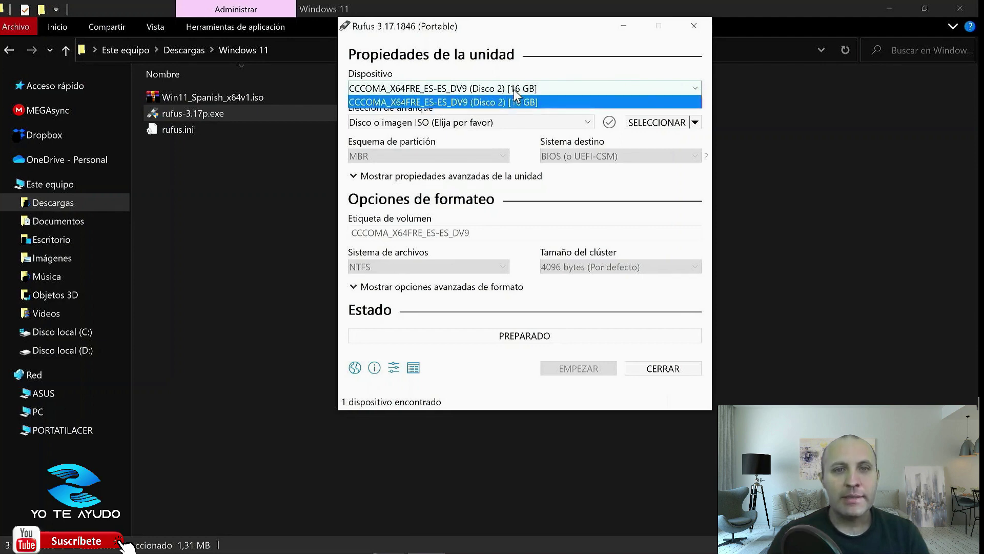
pyautogui.click(516, 99)
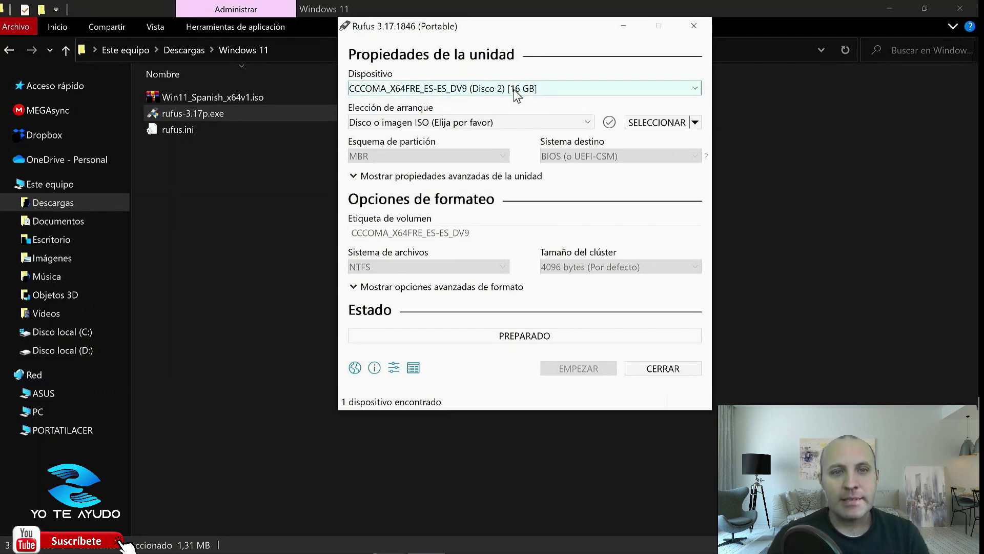
pyautogui.click(659, 123)
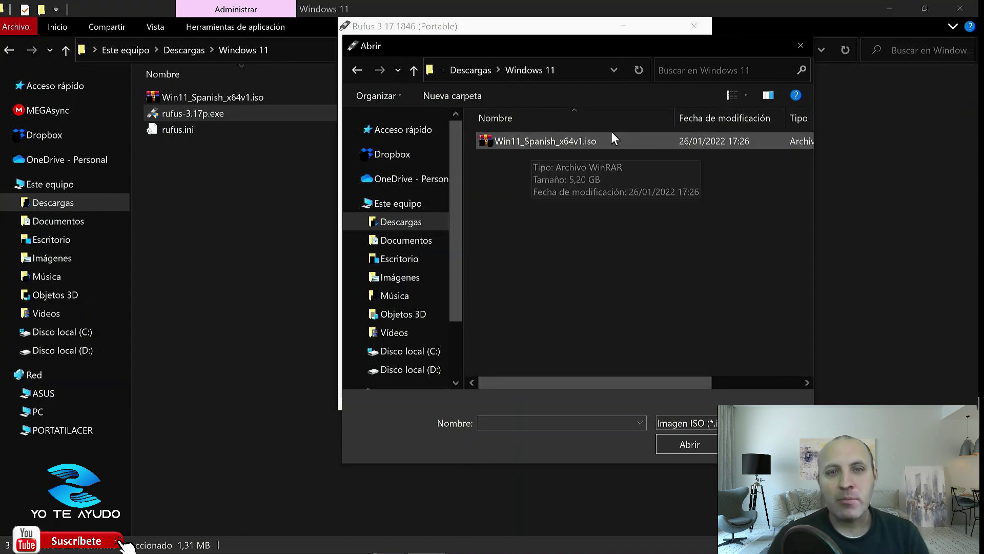
pyautogui.click(542, 143)
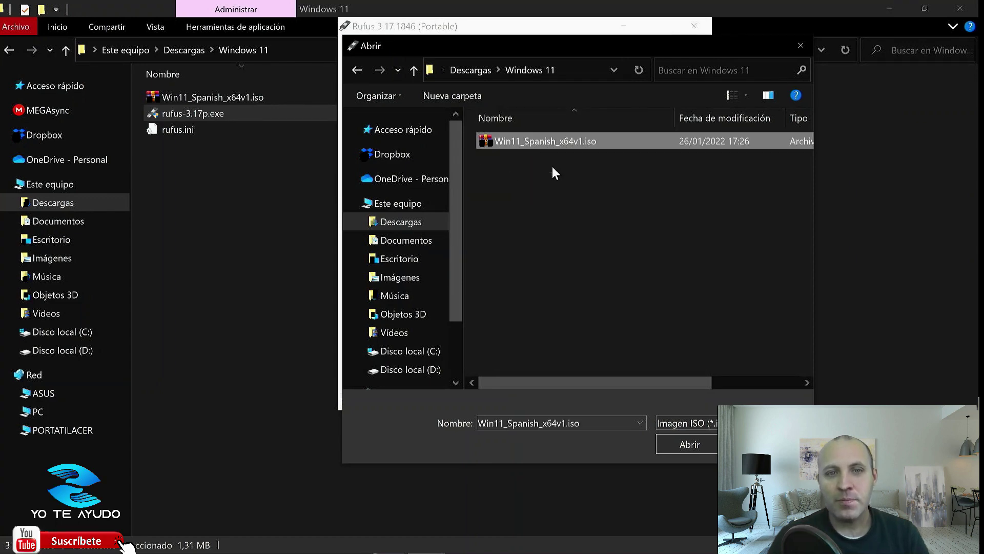
pyautogui.click(690, 445)
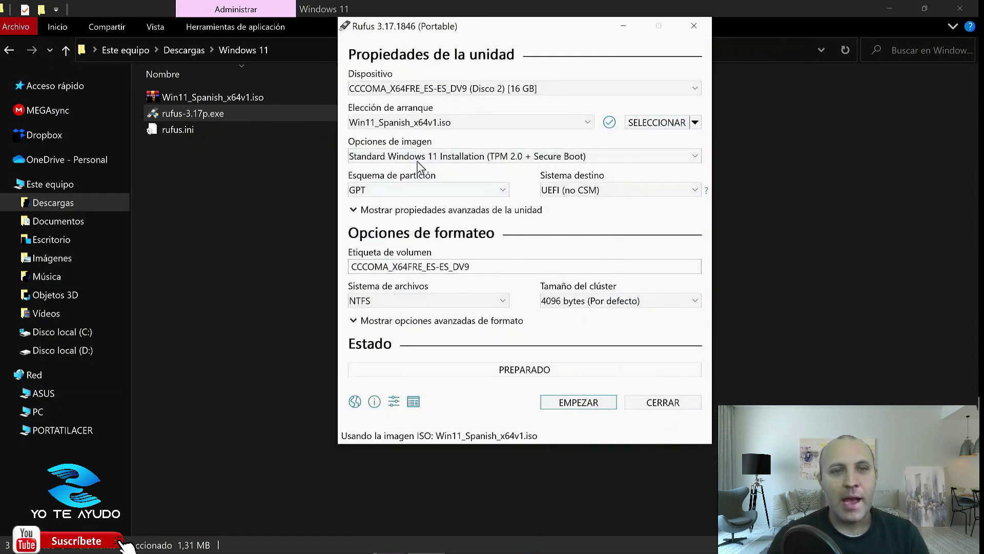
pyautogui.click(445, 157)
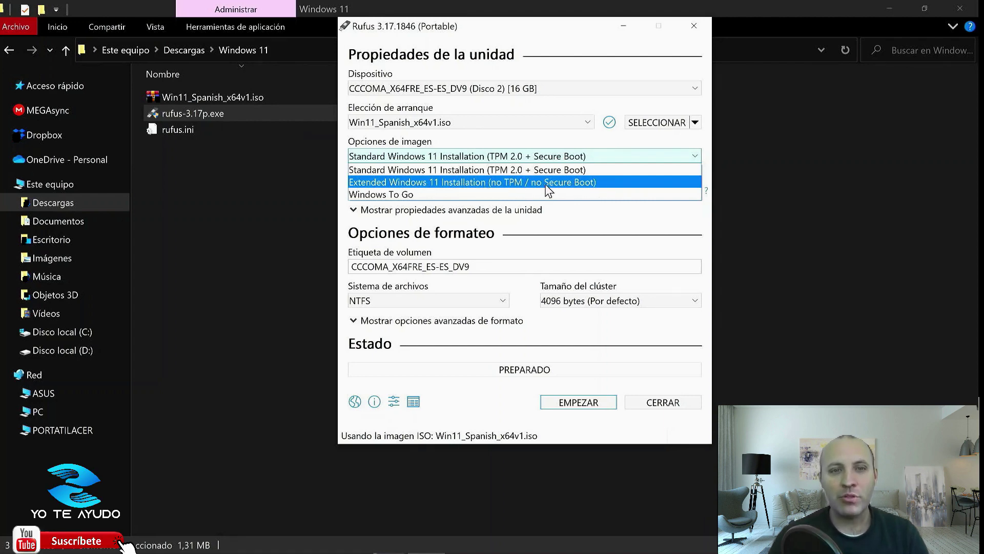
pyautogui.click(446, 184)
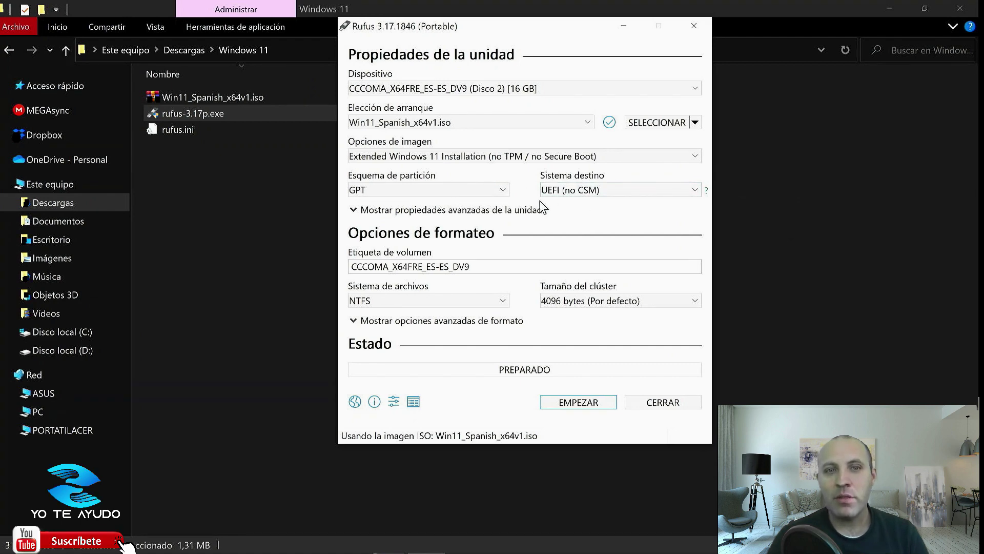
# Set the partition scheme to MBR and start writing, bringing up the erase warning.
pyautogui.click(499, 192)
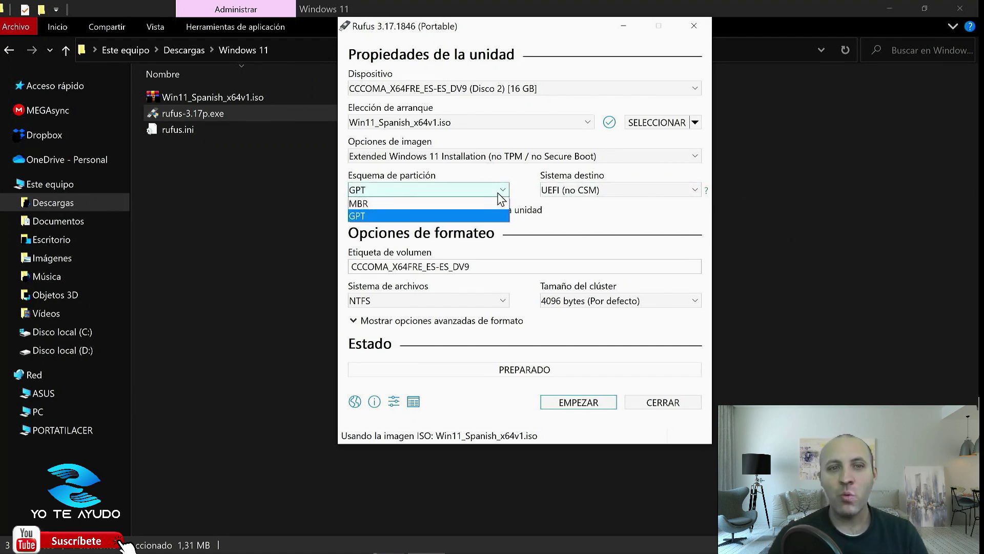
pyautogui.click(373, 202)
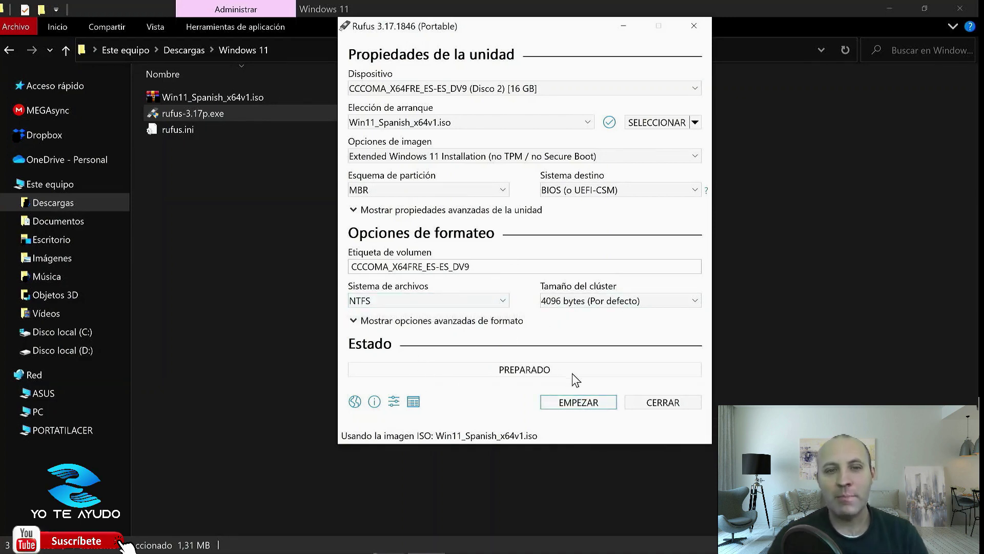
pyautogui.click(577, 400)
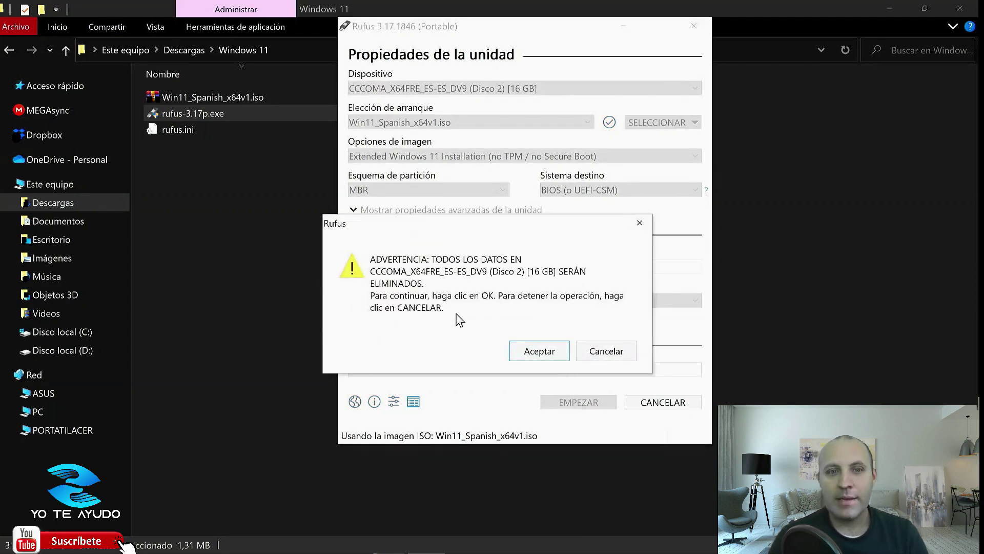
# Approve wiping the 16 GB USB, close Rufus after the write, and shut down the PC.
pyautogui.click(546, 352)
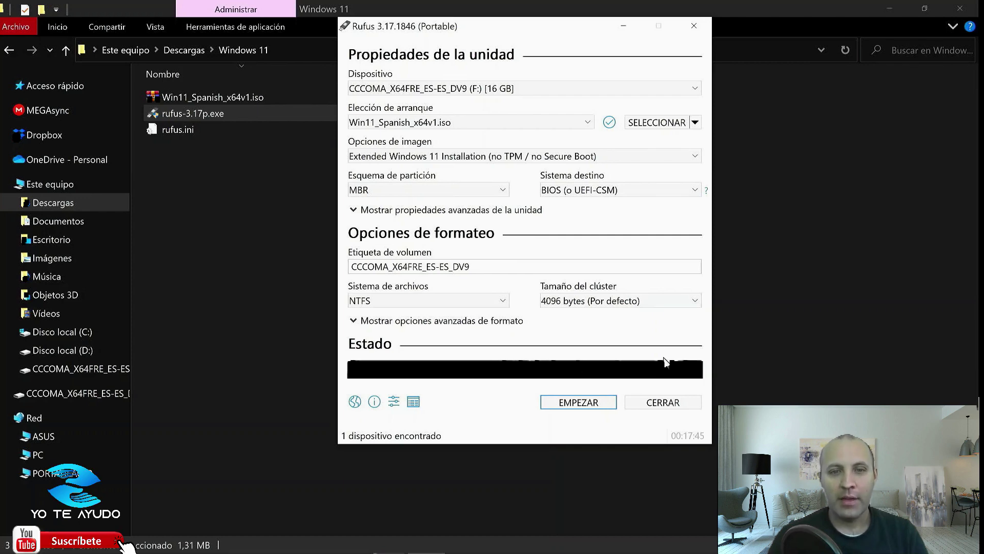
pyautogui.click(675, 404)
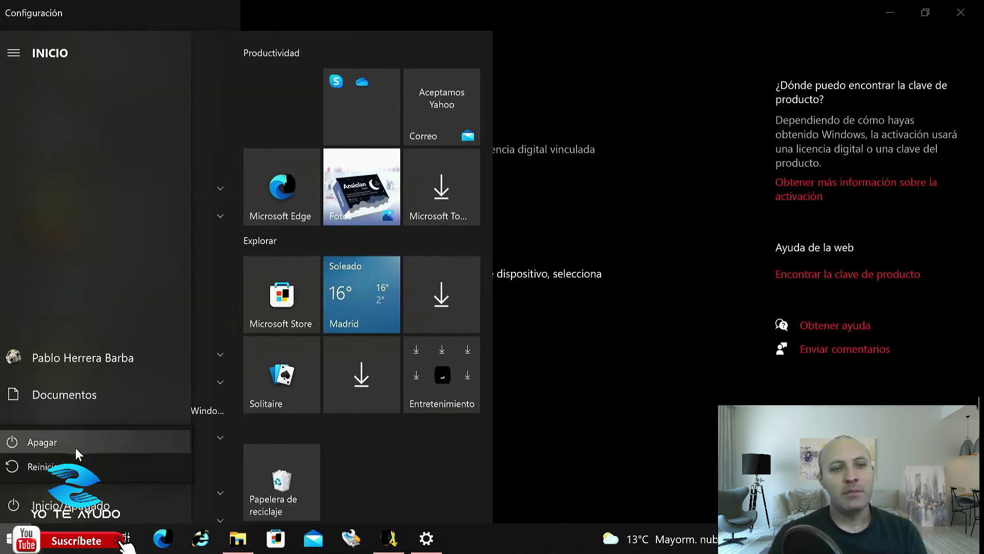
pyautogui.click(75, 448)
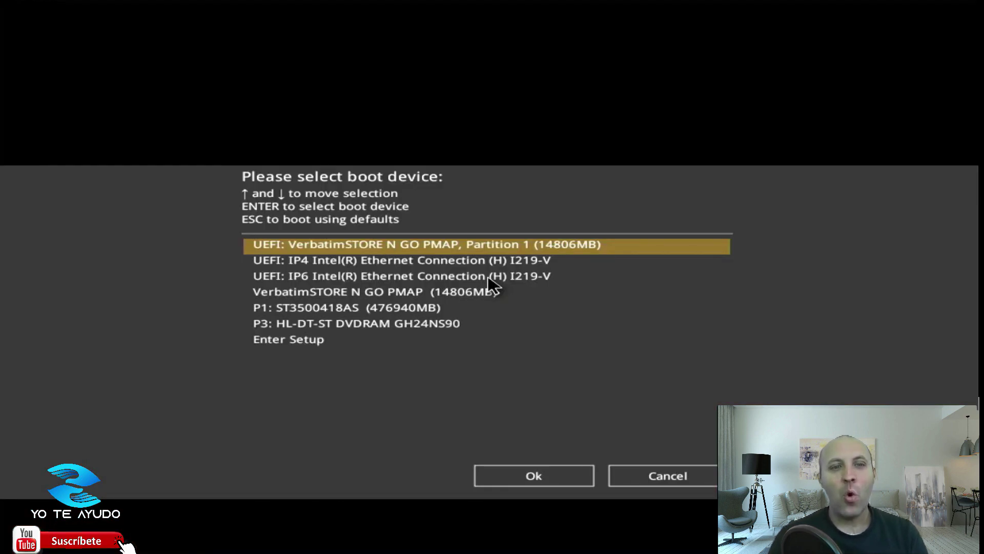
# Highlight VerbatimSTORE N GO PMAP (14806MB) in the boot menu and boot from it.
pyautogui.press('Down')
pyautogui.press('Up')
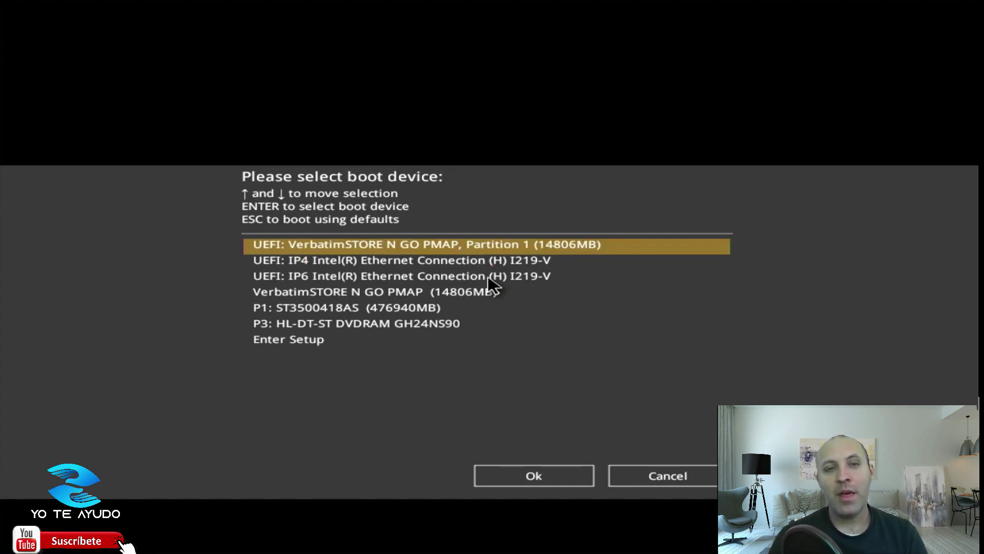
pyautogui.press('Down')
pyautogui.press('Up')
pyautogui.press('Down')
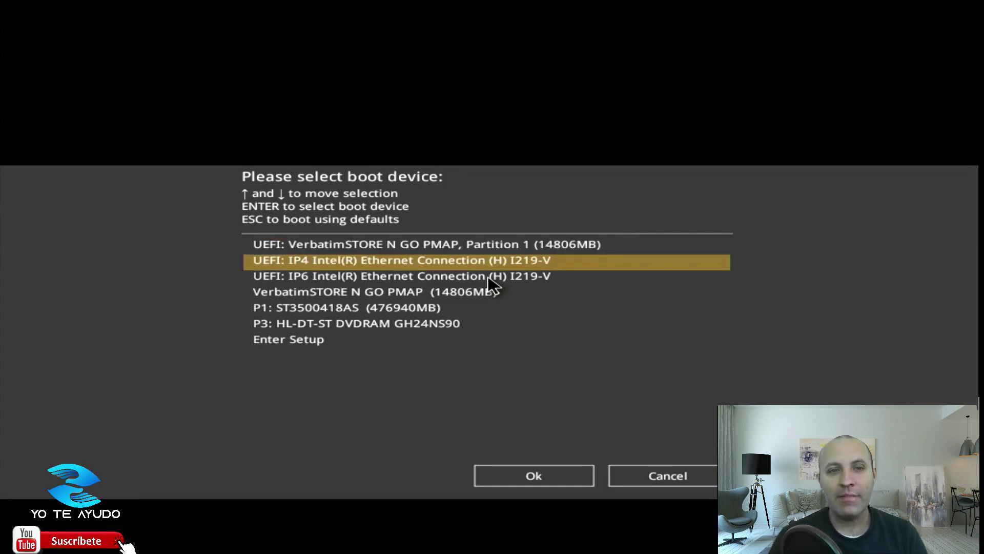
pyautogui.press('Up')
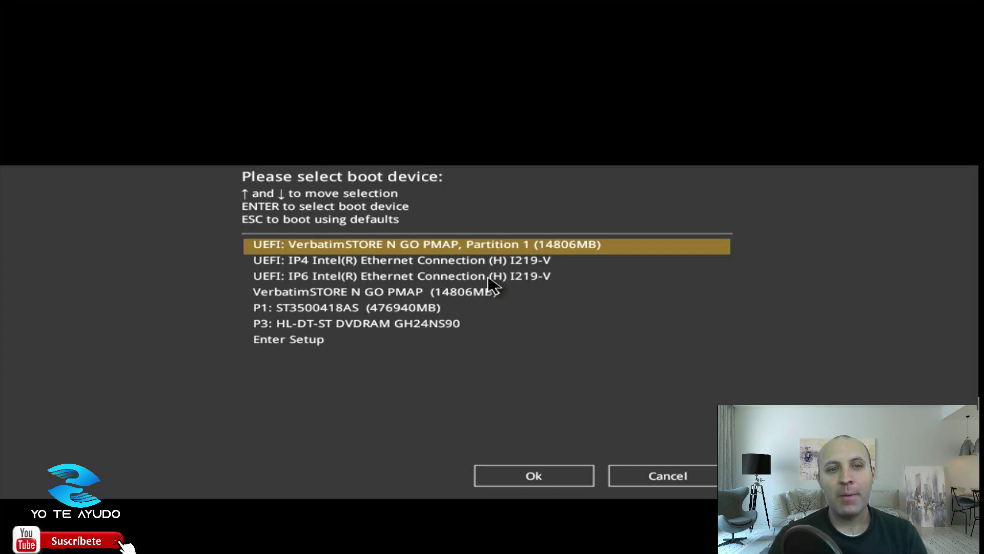
pyautogui.press('Down')
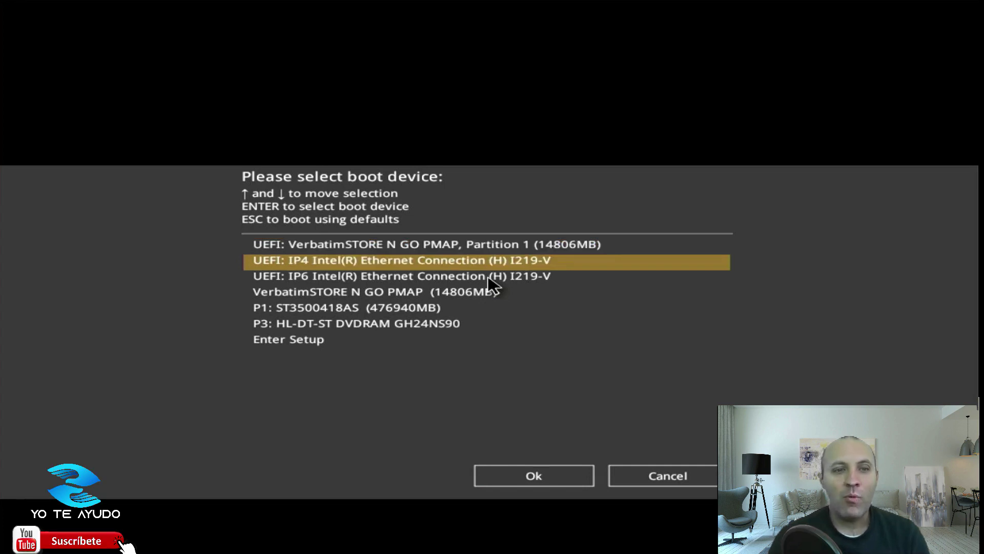
pyautogui.press('Down')
pyautogui.press('Down')
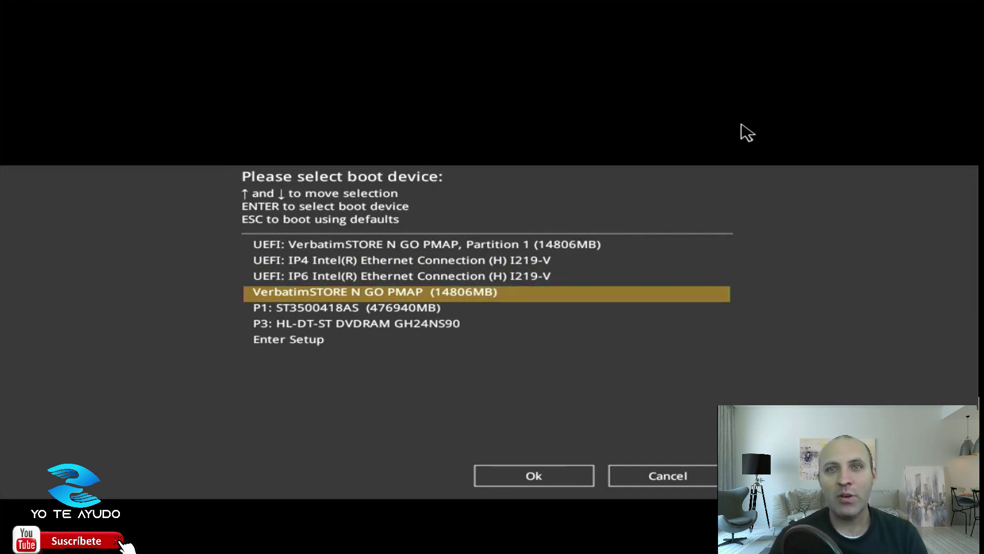
pyautogui.press('Up')
pyautogui.press('Up')
pyautogui.press('Up')
pyautogui.press('Down')
pyautogui.press('Down')
pyautogui.press('Down')
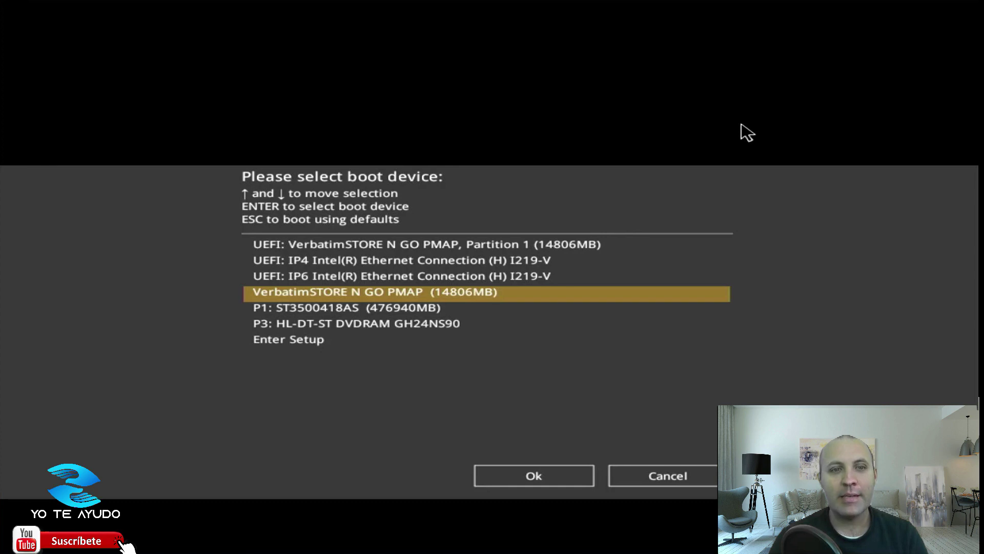
pyautogui.press('Return')
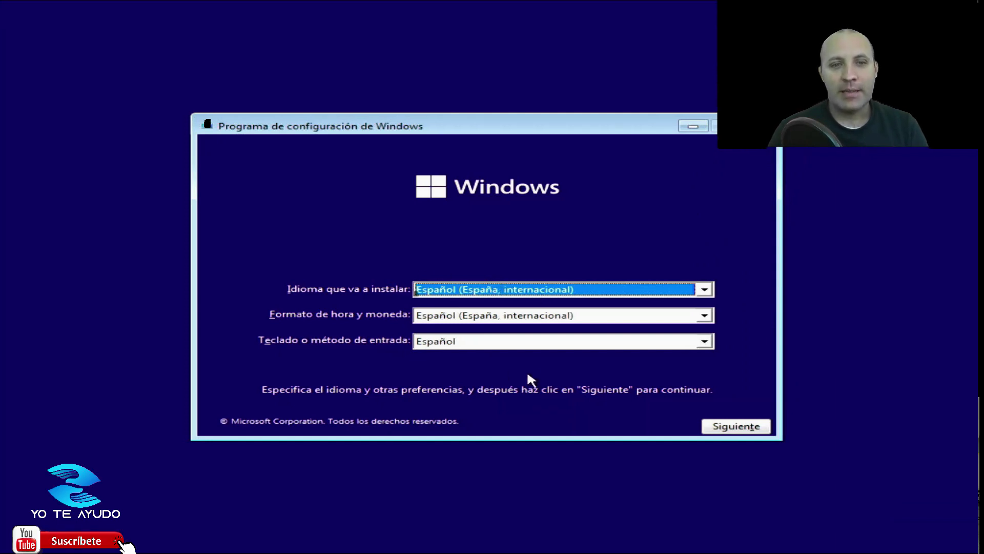
# Start installing with Spanish settings, no product key, and Windows 11 Pro as the edition.
pyautogui.click(718, 426)
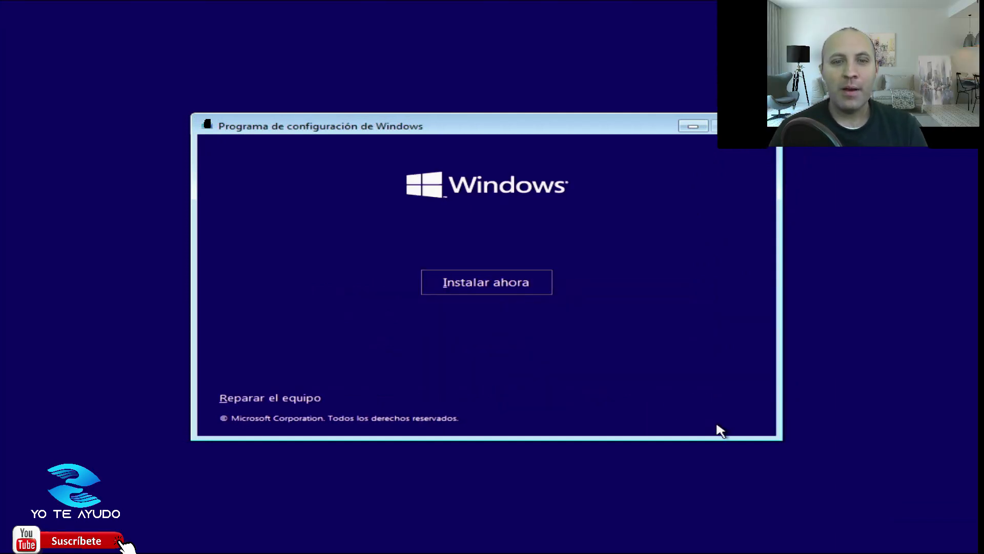
pyautogui.click(470, 287)
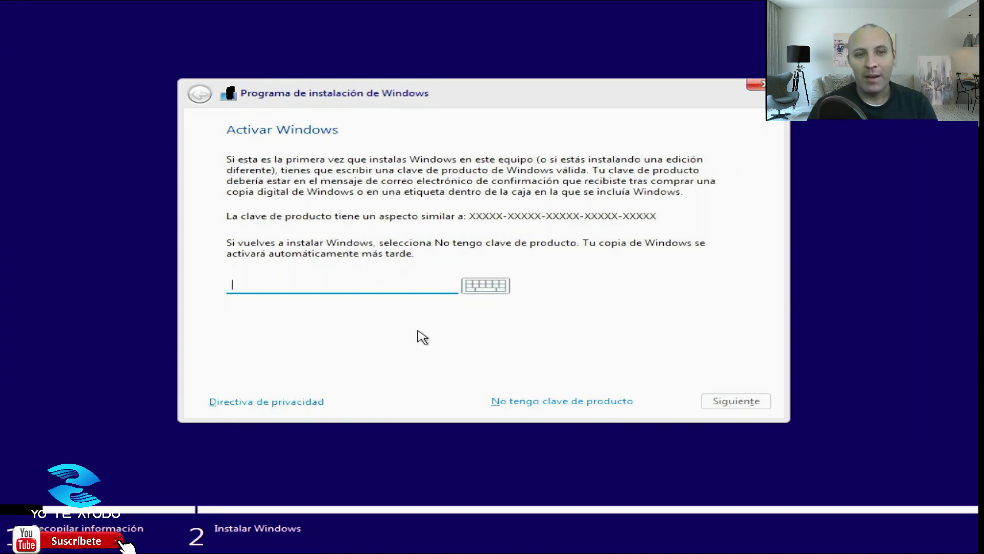
pyautogui.click(536, 401)
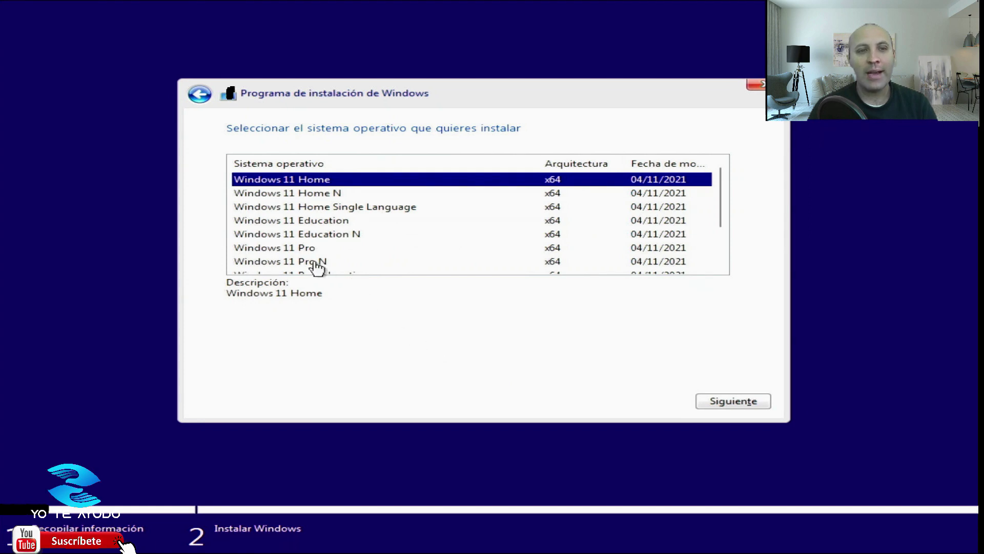
pyautogui.click(271, 251)
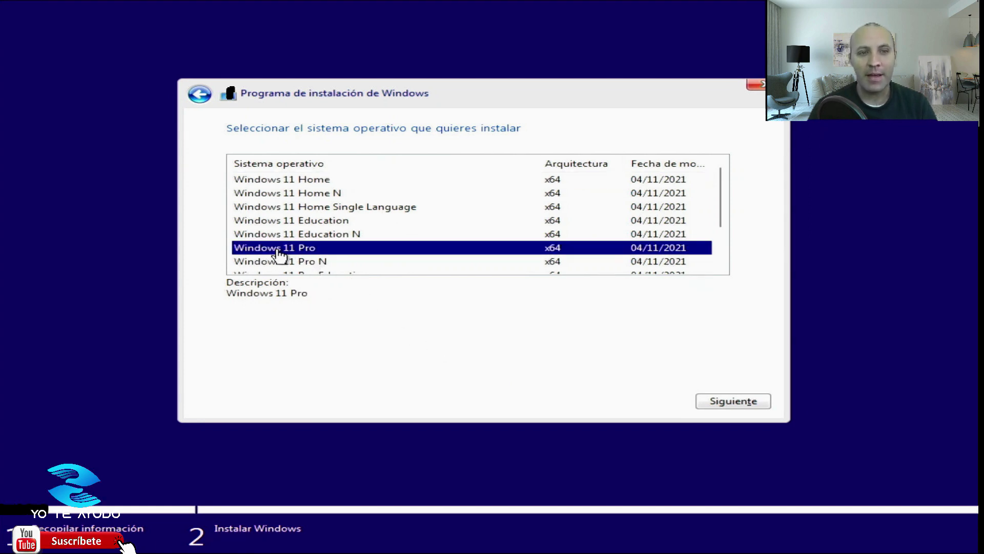
pyautogui.click(748, 402)
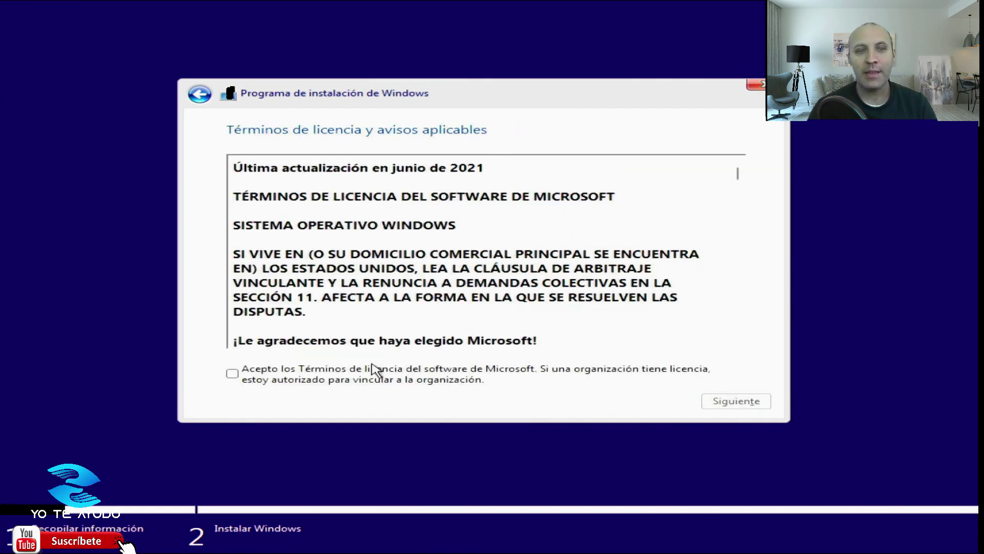
# Accept the licence terms and choose the Personalizada custom installation.
pyautogui.click(280, 374)
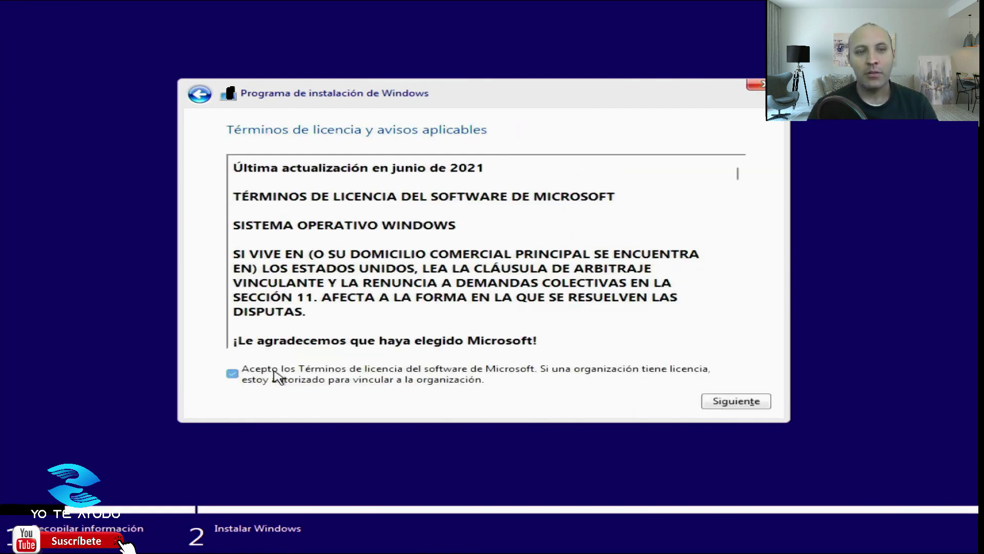
pyautogui.click(716, 407)
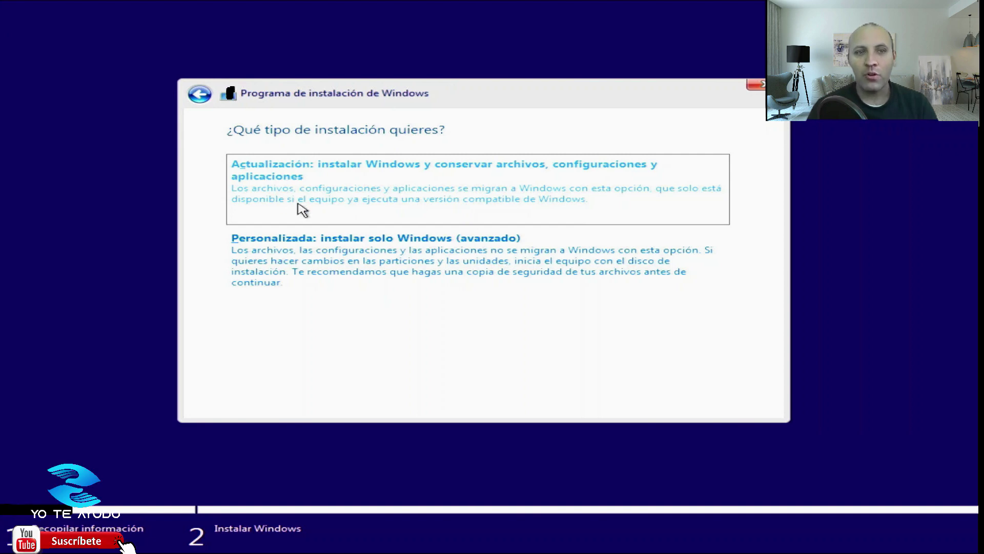
pyautogui.click(369, 255)
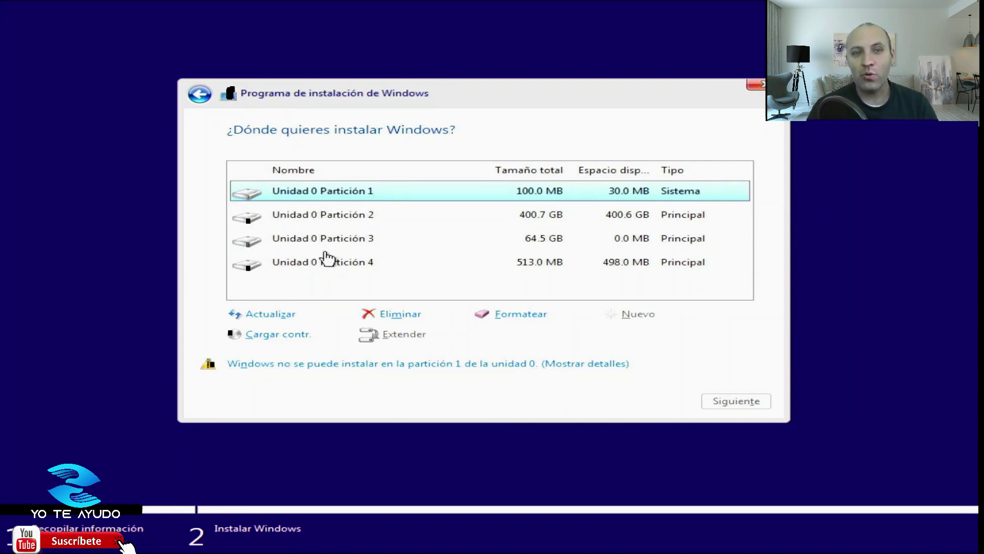
# Delete partitions 4 and 3 on drive 0.
pyautogui.click(326, 264)
pyautogui.click(397, 313)
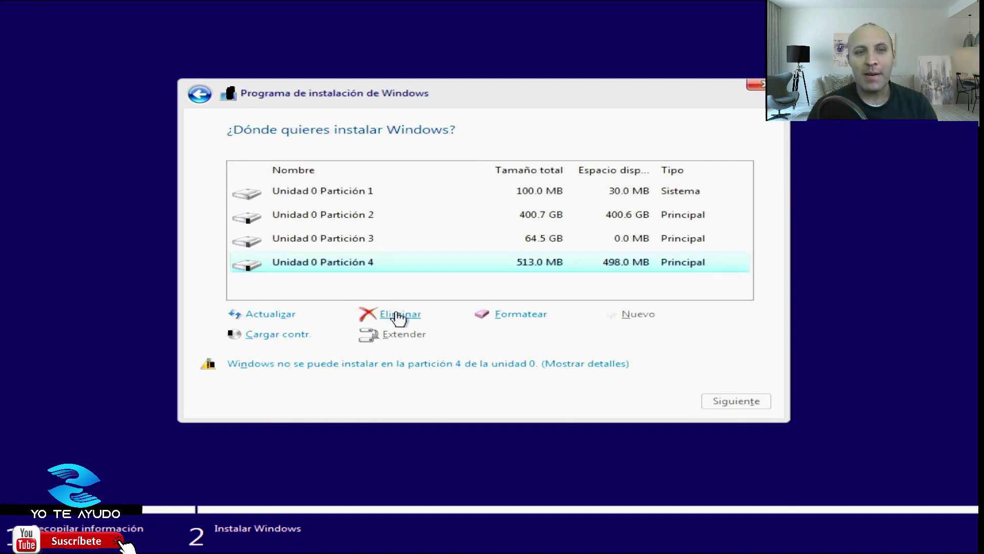
pyautogui.click(644, 336)
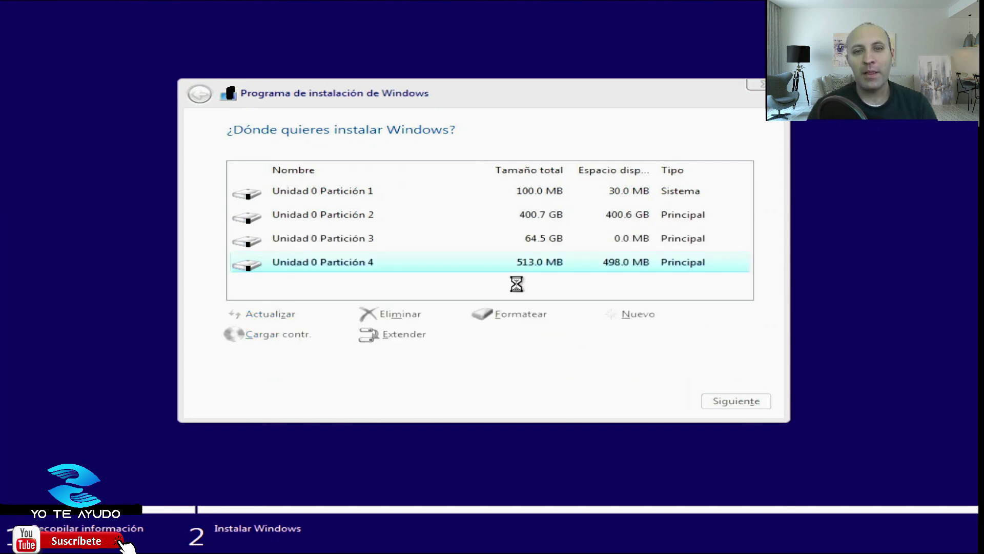
pyautogui.click(378, 239)
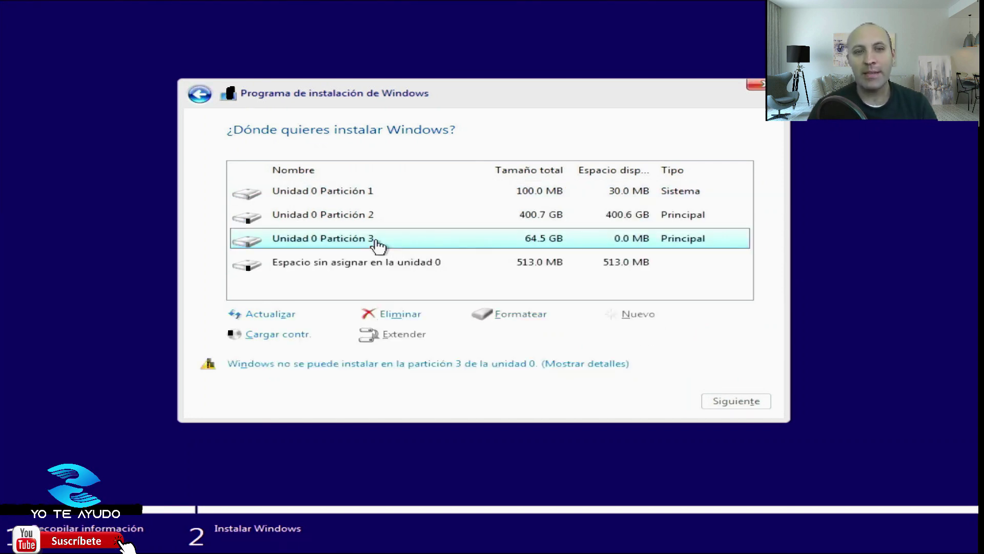
pyautogui.click(414, 314)
pyautogui.click(620, 337)
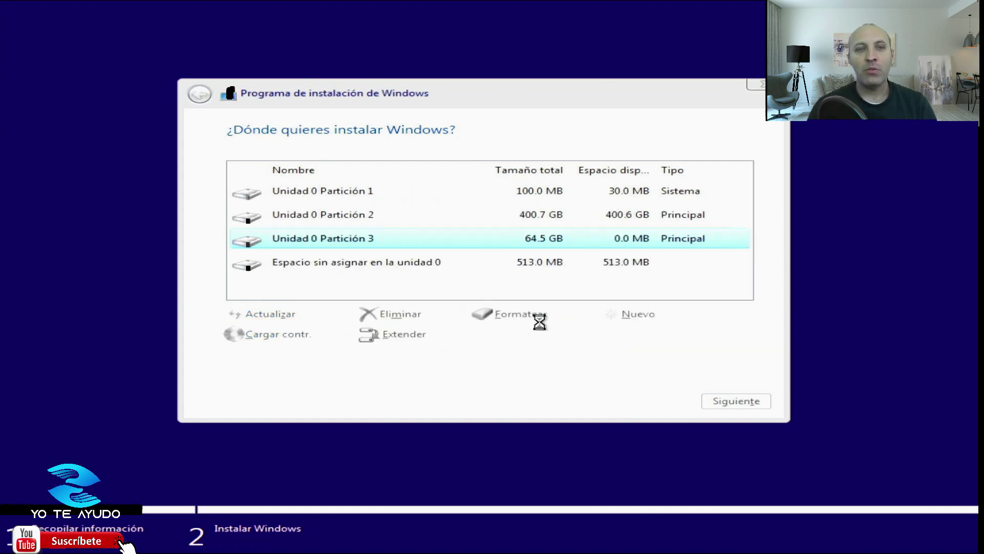
# Delete partitions 2 and 1, then install Windows on the 465.8 GB unallocated space.
pyautogui.click(371, 223)
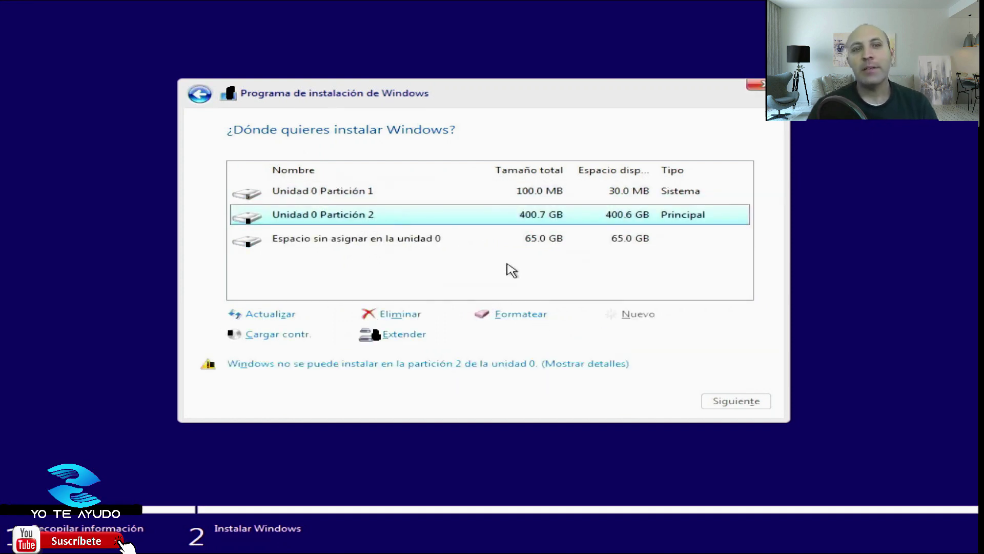
pyautogui.click(382, 312)
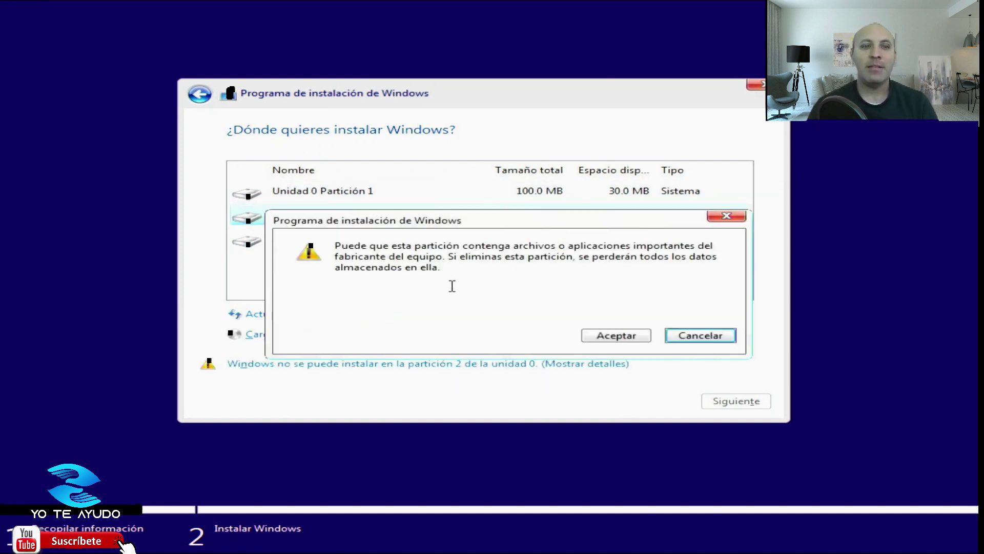
pyautogui.click(631, 334)
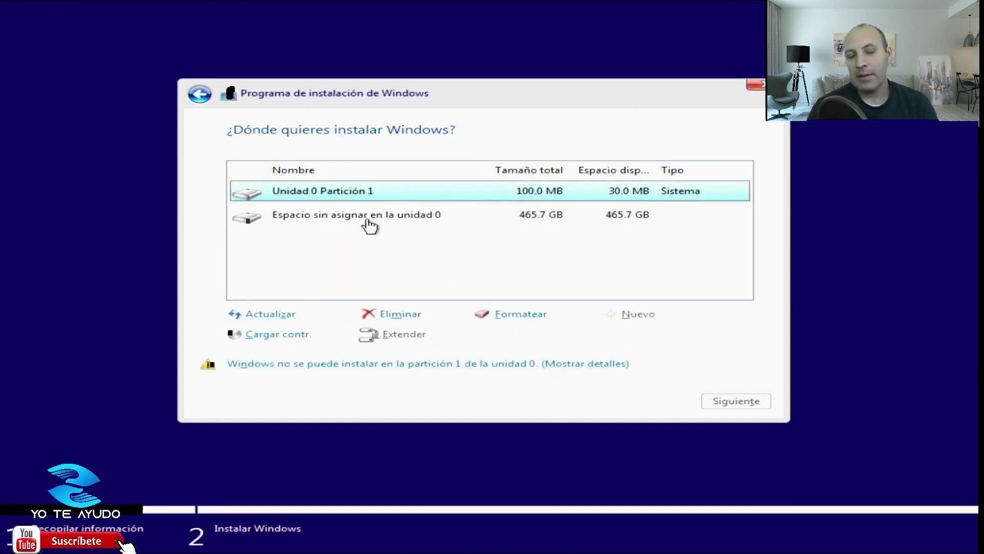
pyautogui.click(395, 316)
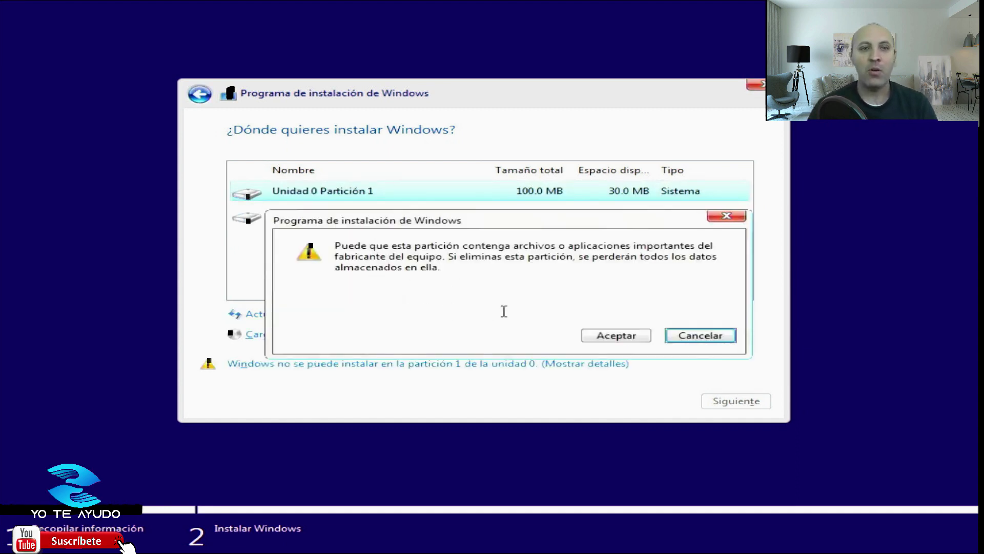
pyautogui.click(638, 335)
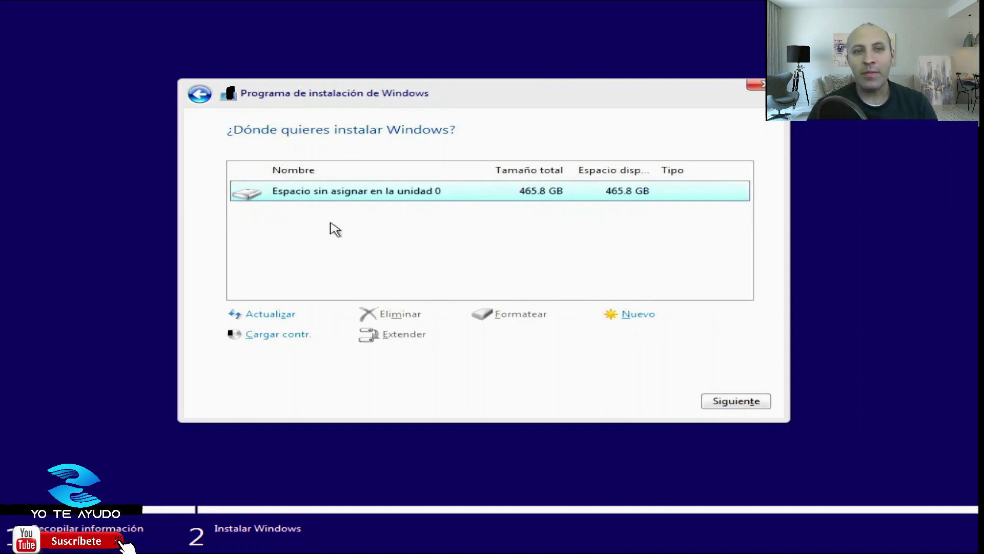
pyautogui.click(727, 402)
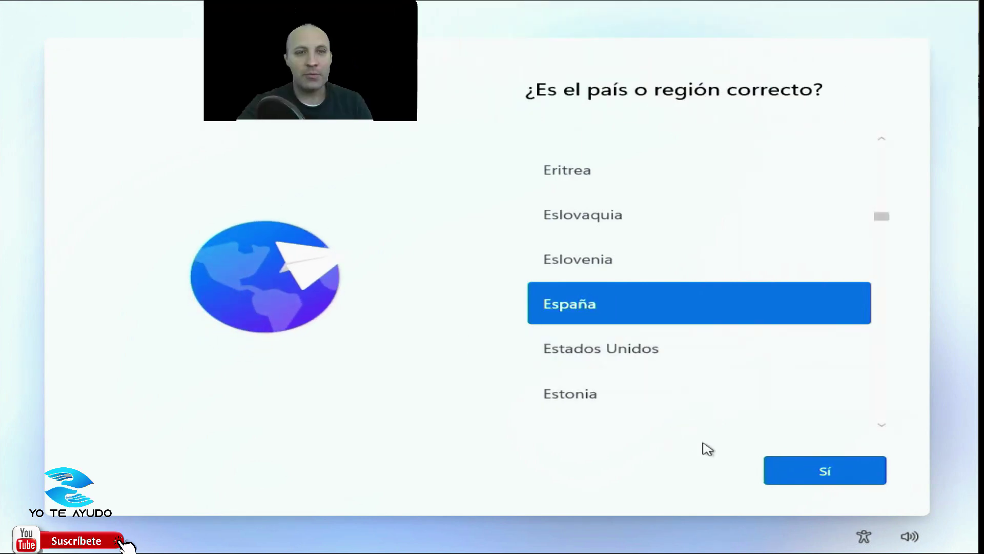
# Confirm España as the region and the Español keyboard, skipping a second layout.
pyautogui.click(789, 481)
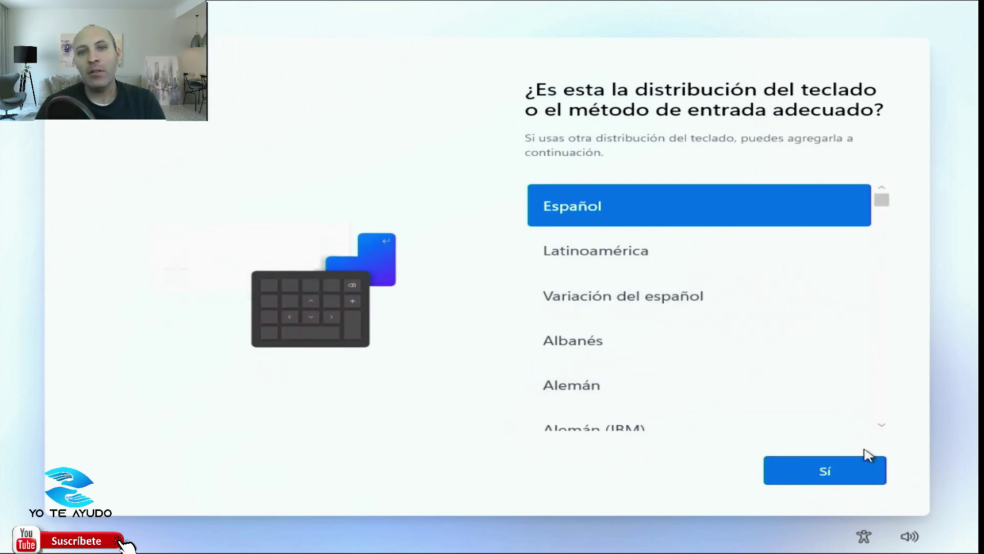
pyautogui.click(855, 480)
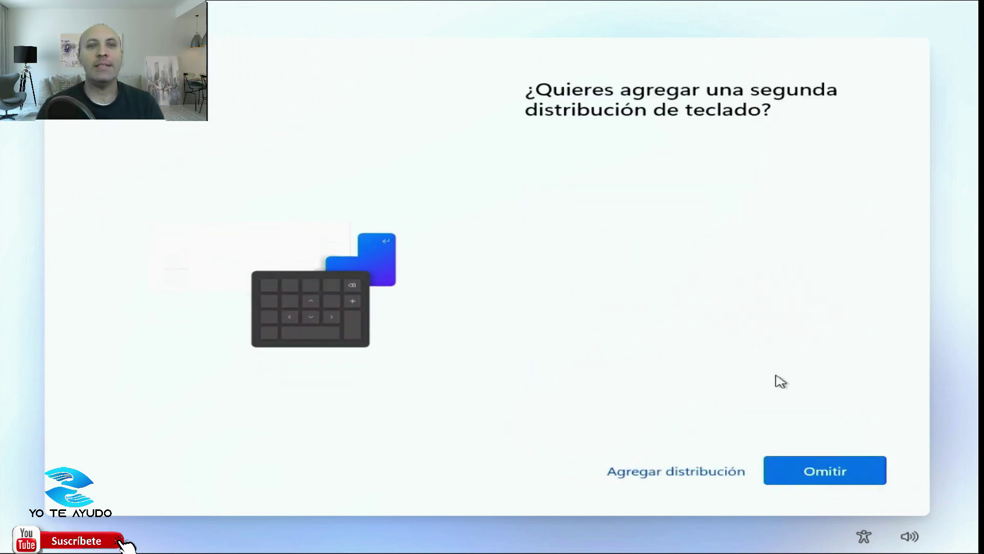
pyautogui.click(816, 472)
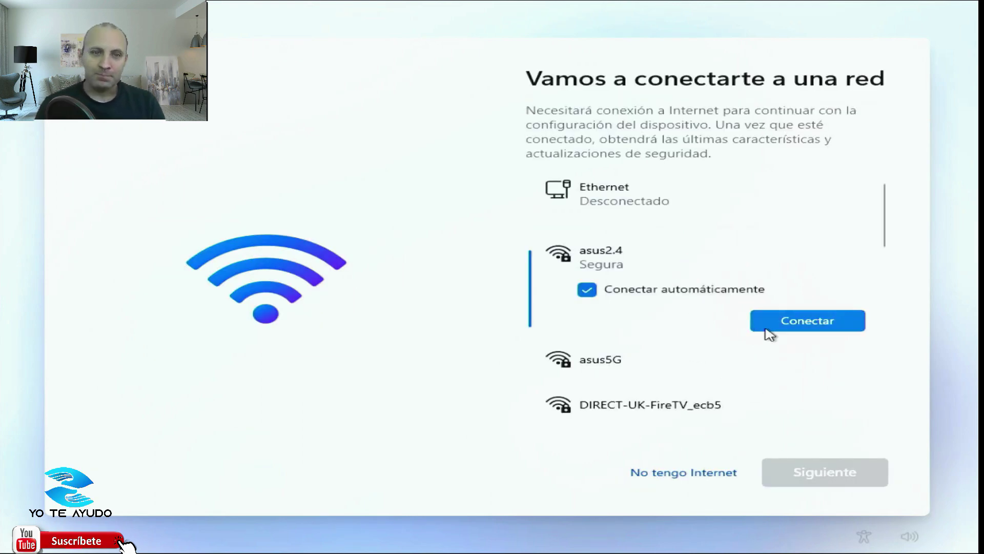
# Join the asus2.4 Wi-Fi network with its security key and continue.
pyautogui.click(819, 324)
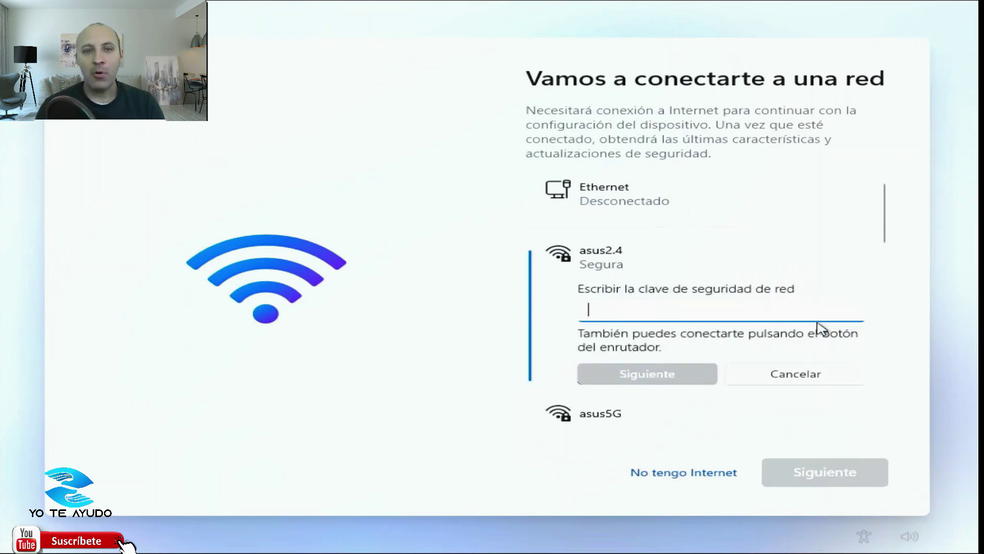
pyautogui.hotkey('ctrl', 'v')
pyautogui.press('Return')
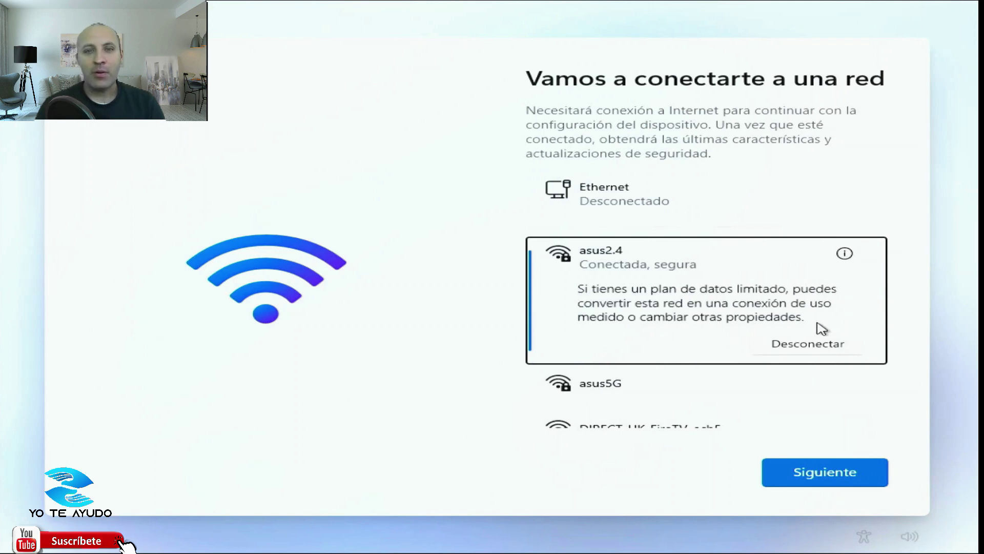
pyautogui.click(809, 482)
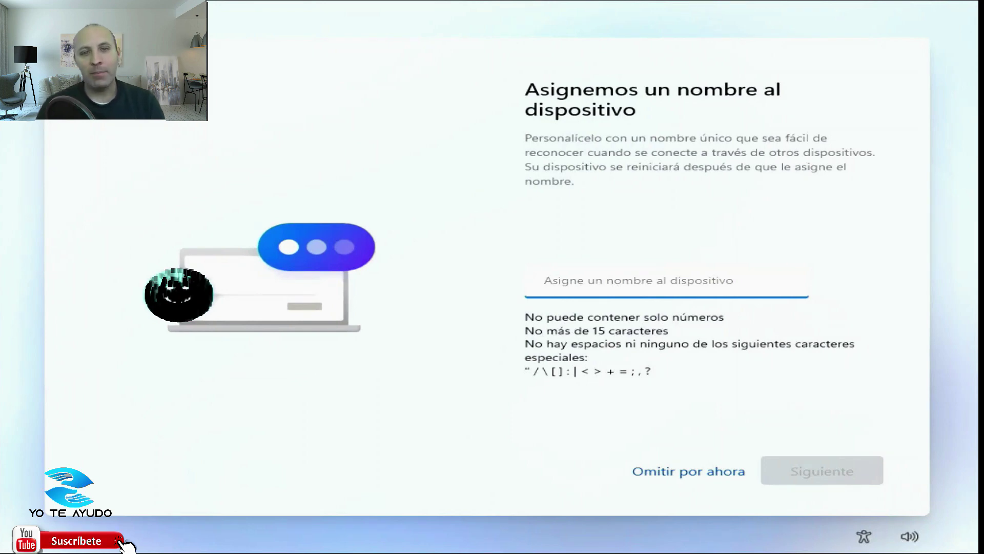
# Name the device YoTeAyudo and continue.
pyautogui.write('YoTeAyudo')
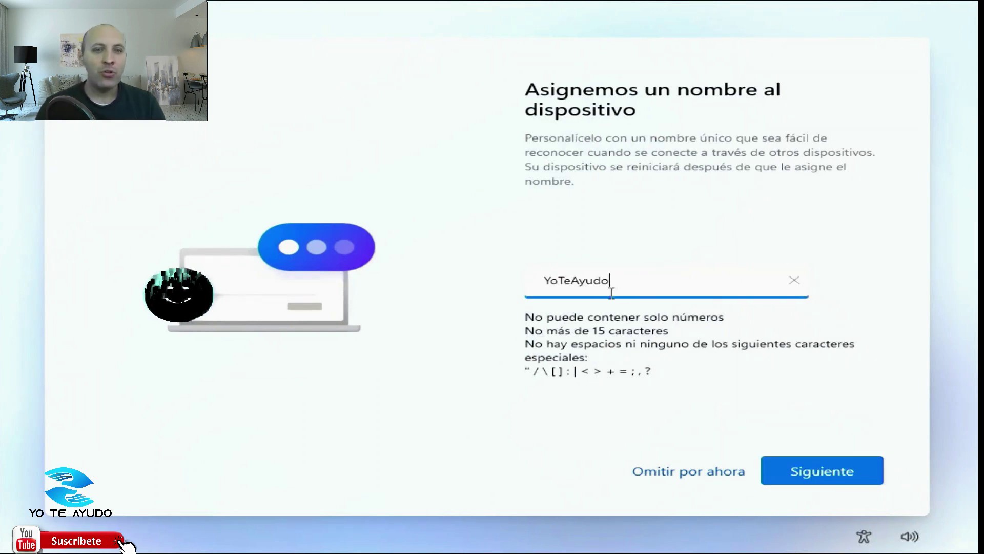
pyautogui.click(820, 461)
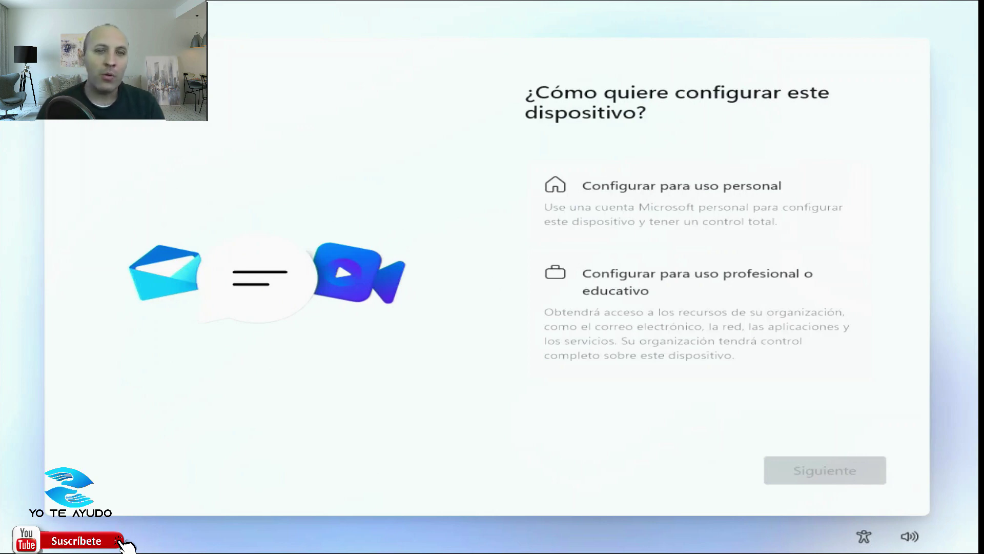
# Set up for personal use and sign in with the Microsoft account e-mail and password.
pyautogui.click(711, 215)
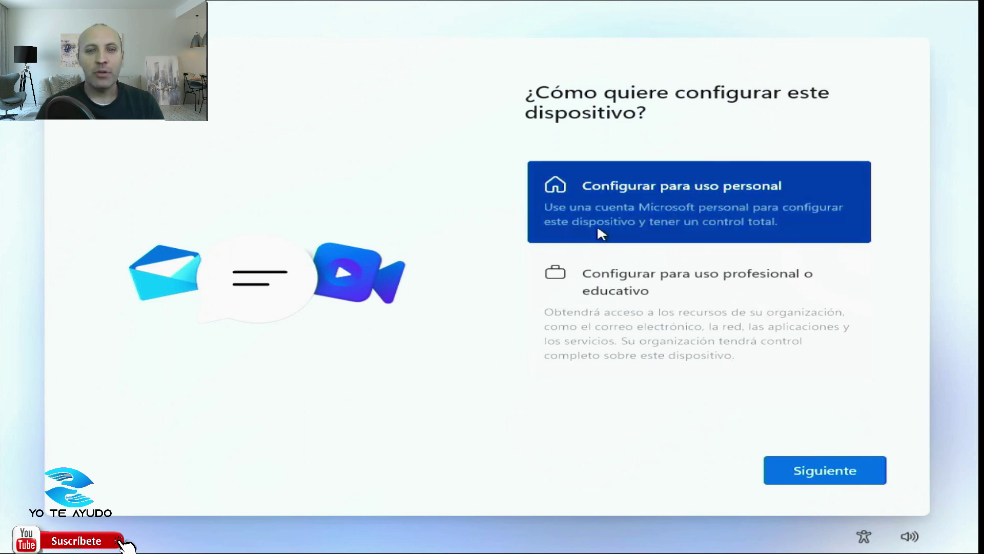
pyautogui.click(826, 480)
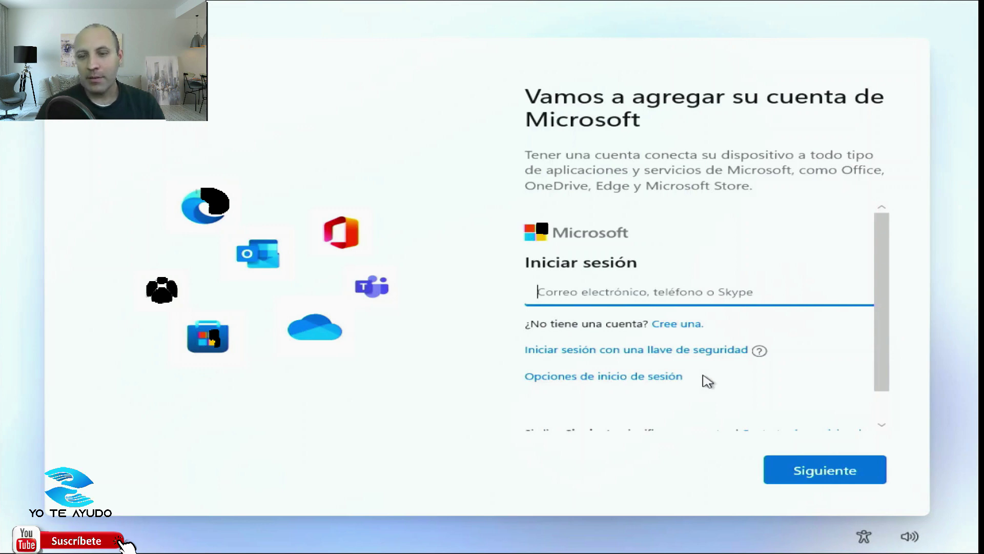
pyautogui.write('p')
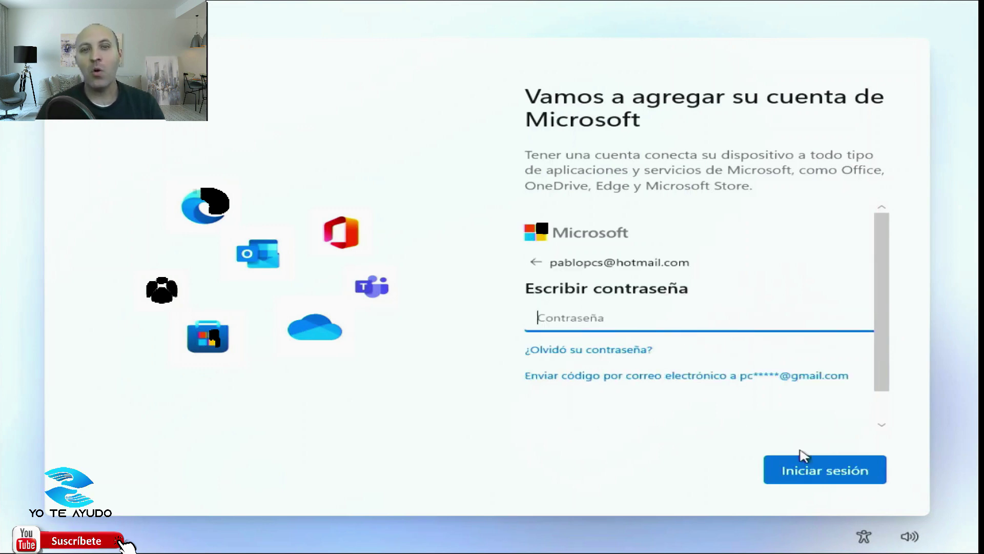
pyautogui.write('a')
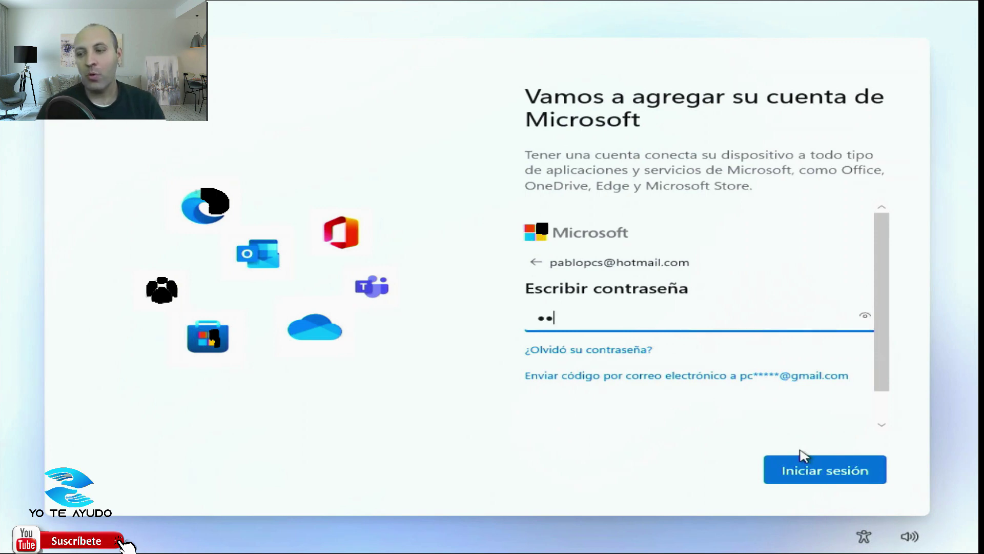
pyautogui.write('*********')
pyautogui.press('Return')
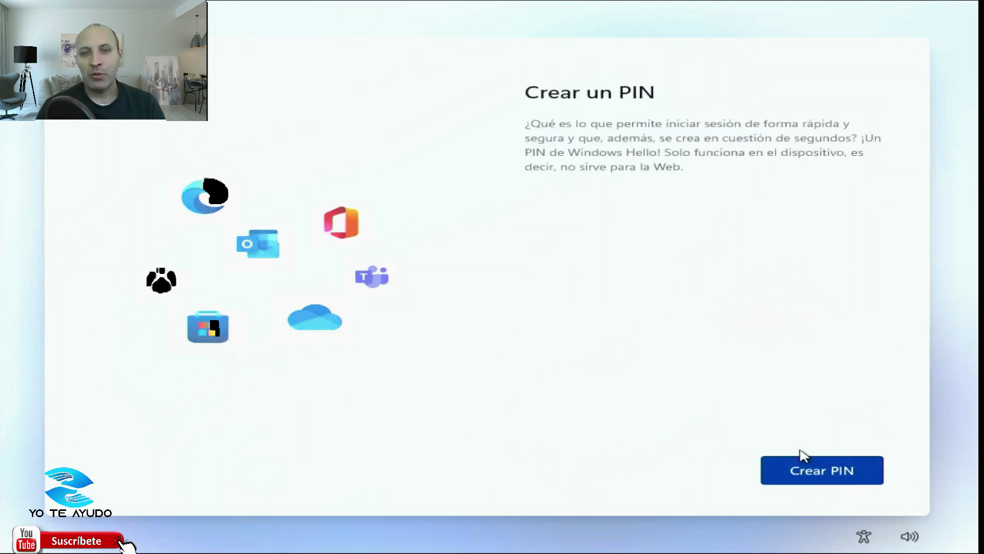
# Create a four-digit Windows Hello PIN, entering it in both the new and confirm fields.
pyautogui.click(854, 478)
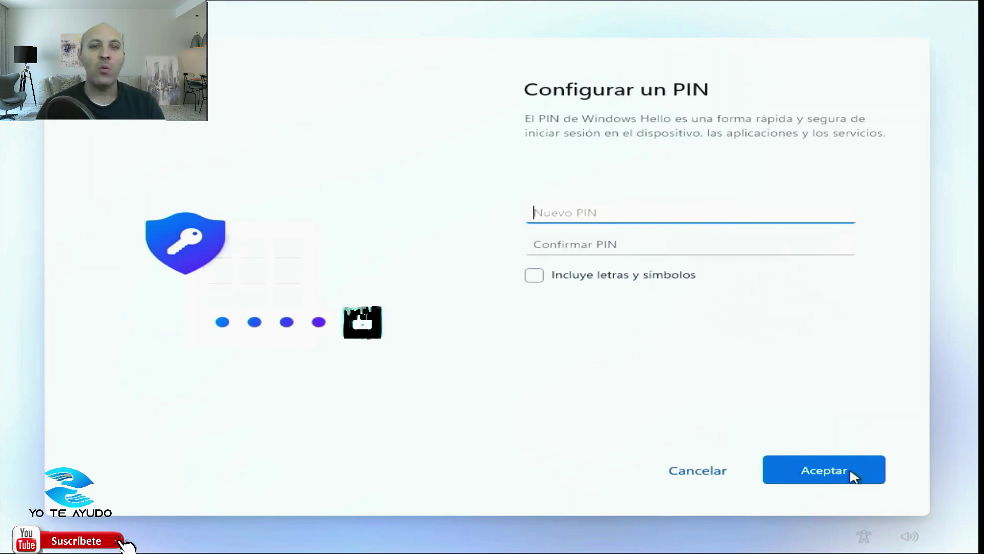
pyautogui.write('1234')
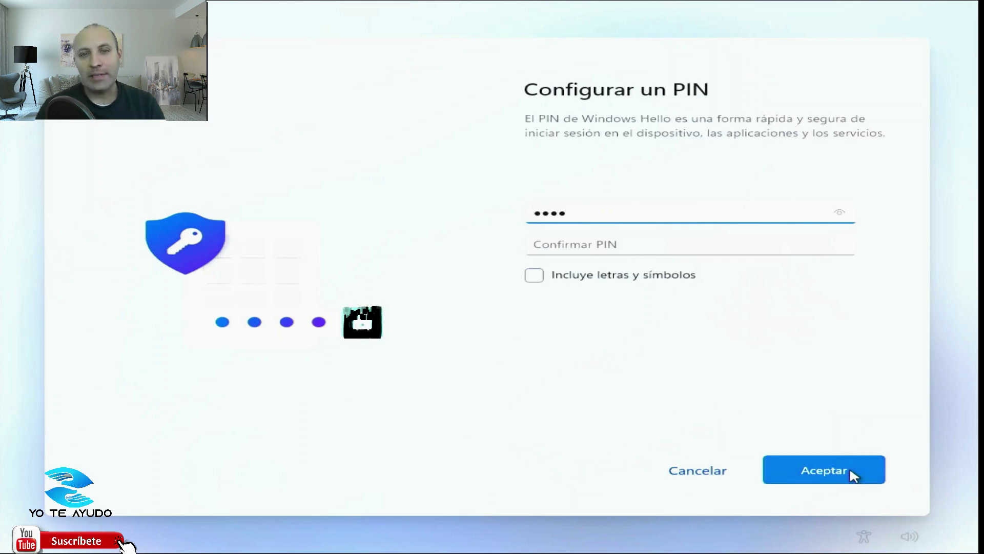
pyautogui.press('Tab')
pyautogui.write('1')
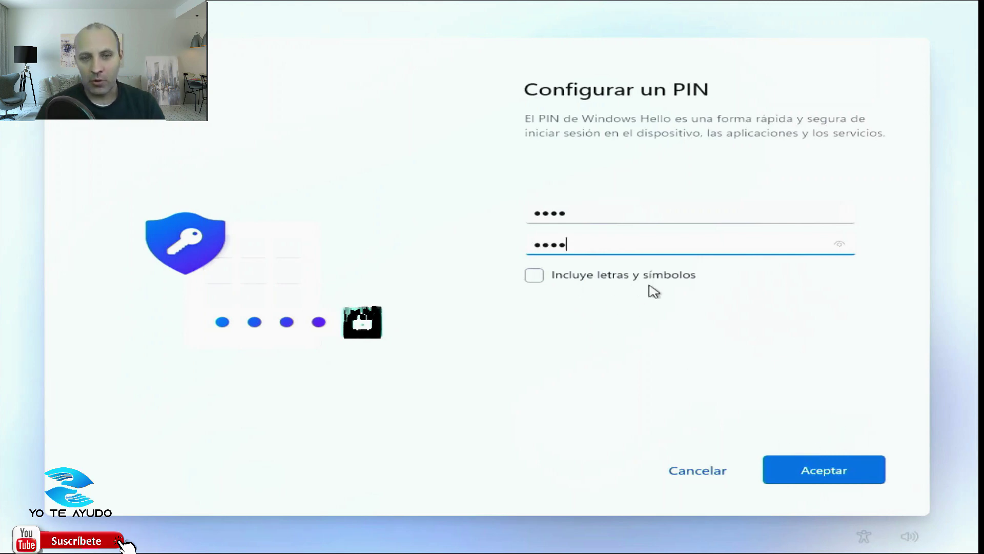
pyautogui.click(827, 464)
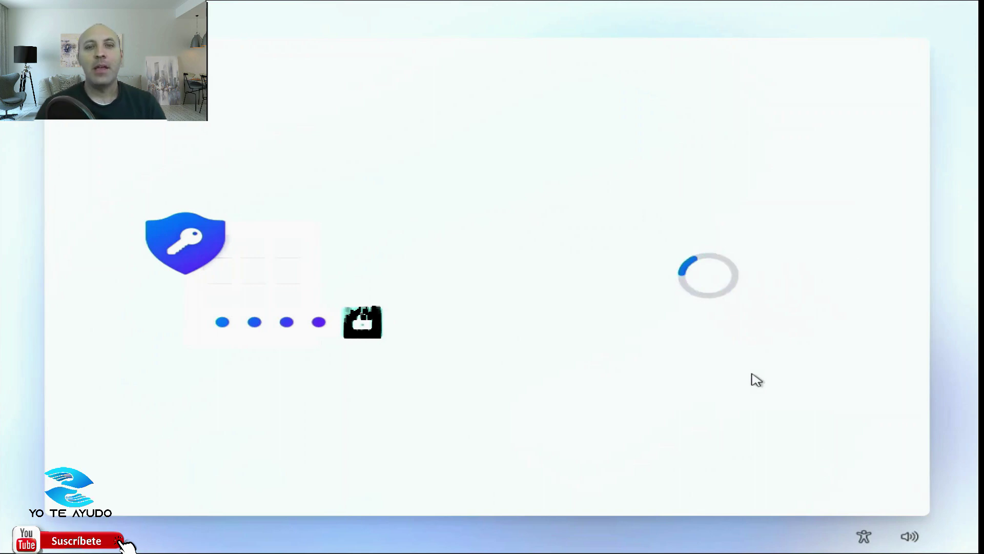
# Allow location access and turn off Find my device.
pyautogui.click(640, 329)
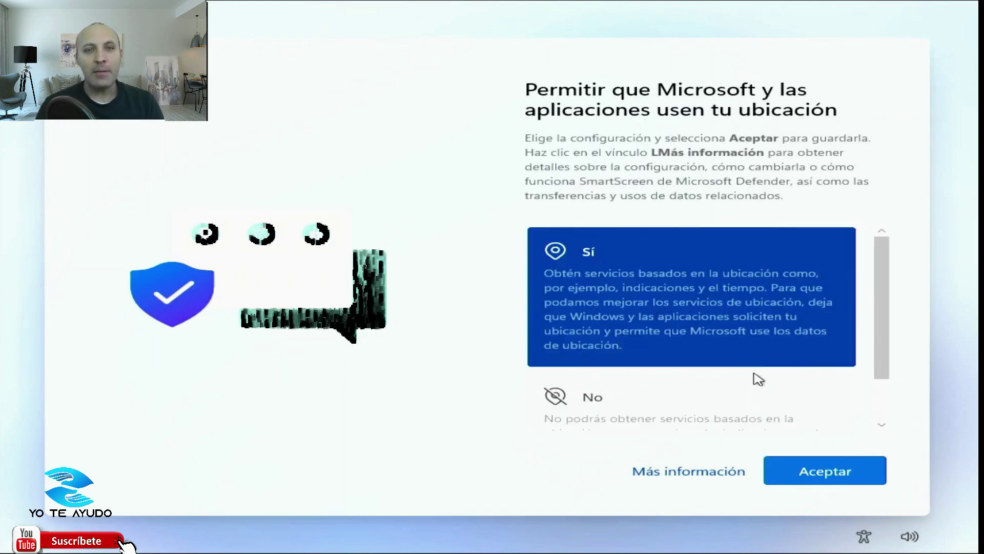
pyautogui.click(816, 471)
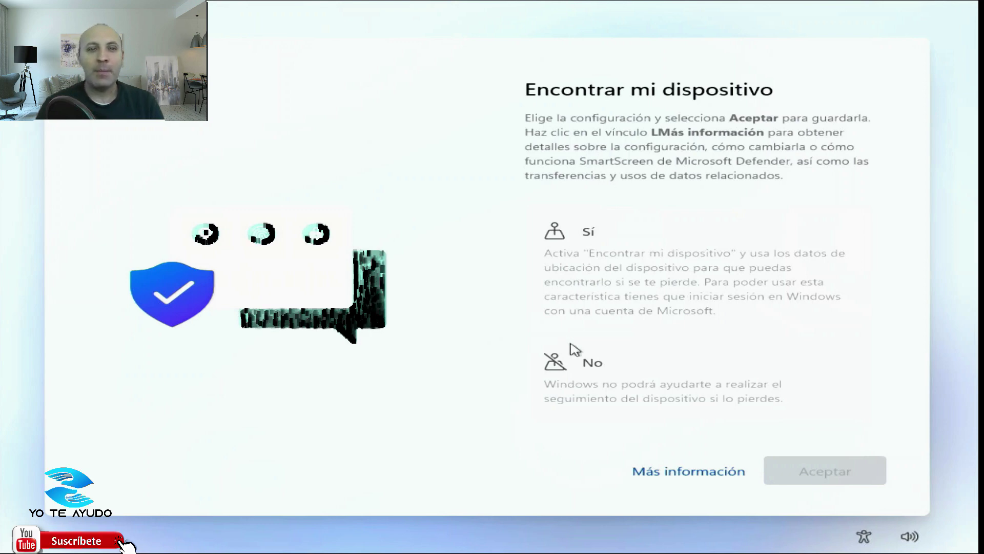
pyautogui.click(577, 373)
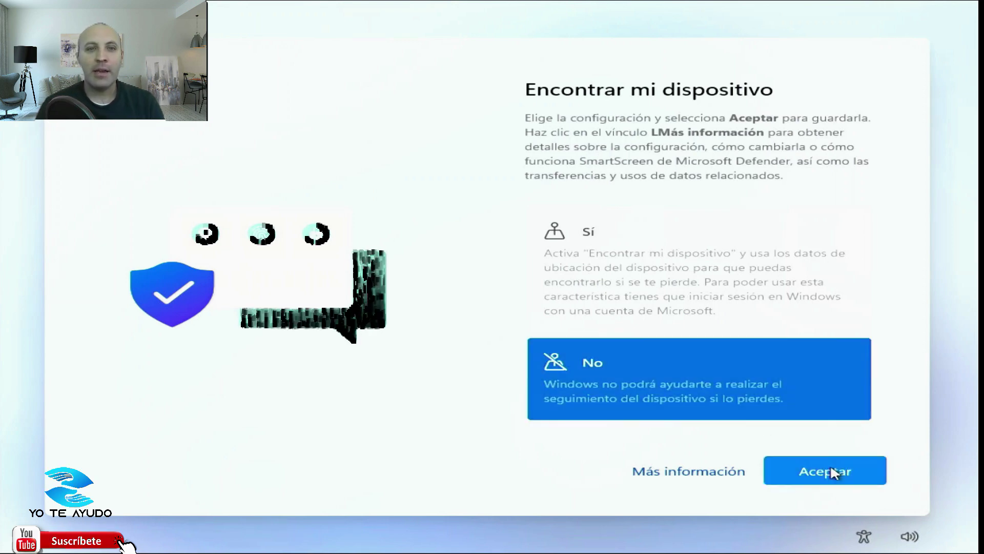
pyautogui.click(831, 464)
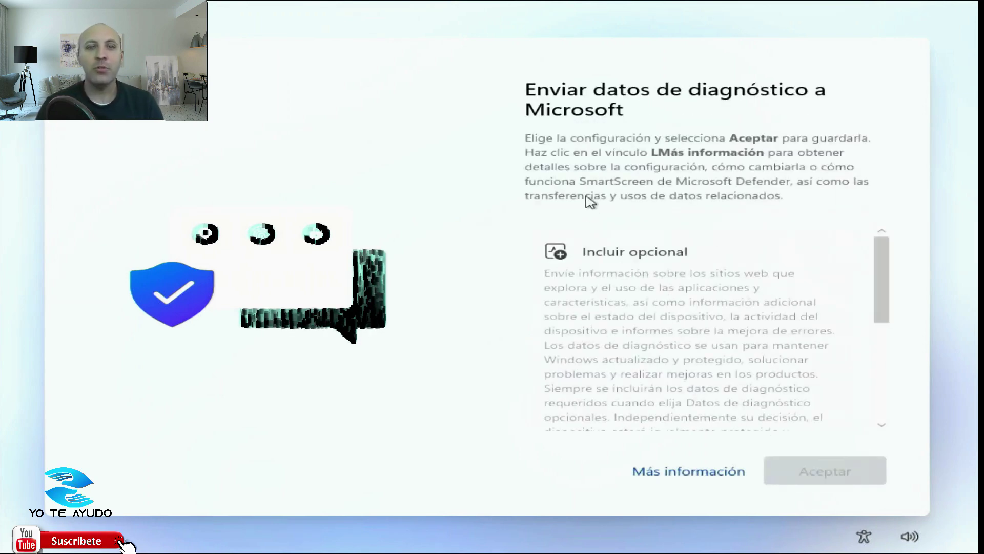
# Send only required diagnostic data and decline improving inking and typing.
pyautogui.scroll(-5, 648, 246)
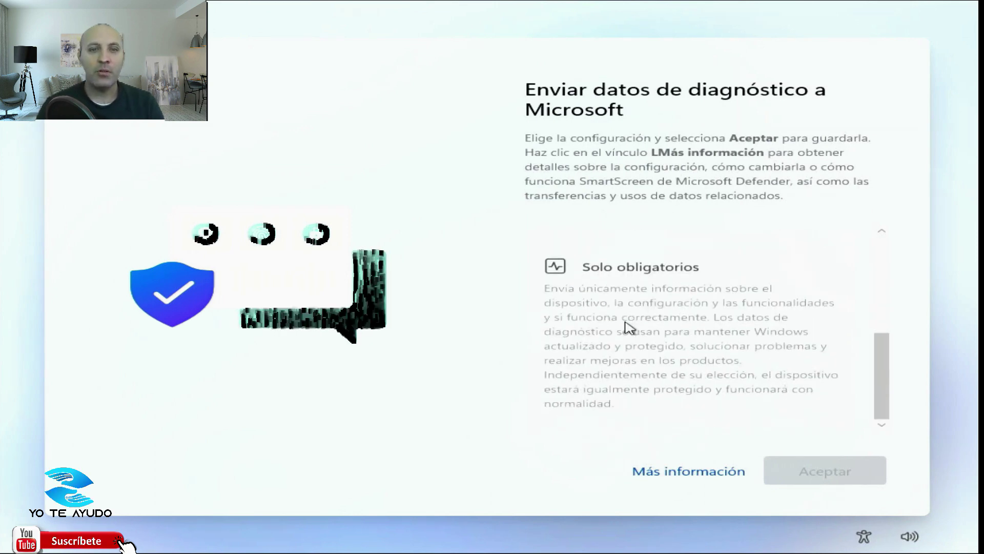
pyautogui.click(628, 326)
pyautogui.click(829, 464)
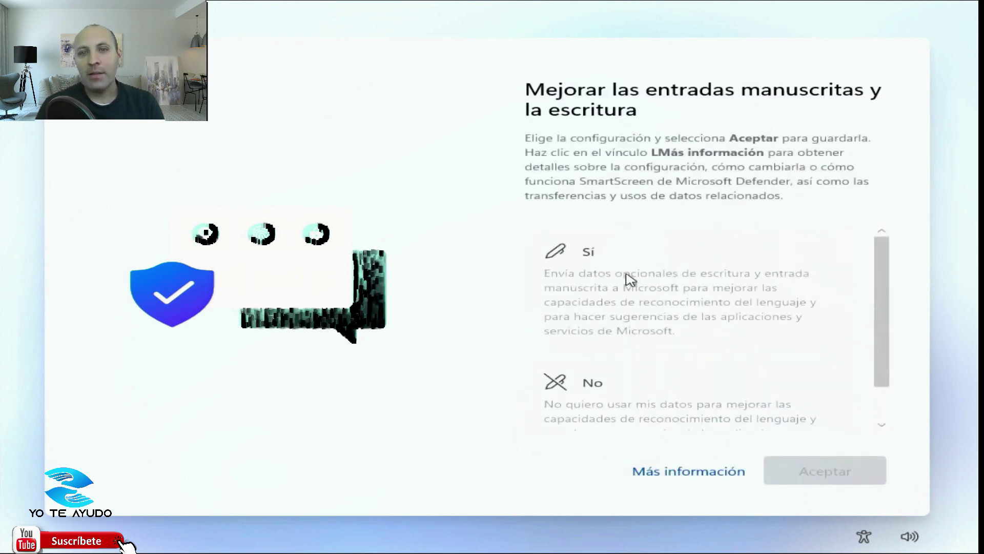
pyautogui.click(586, 385)
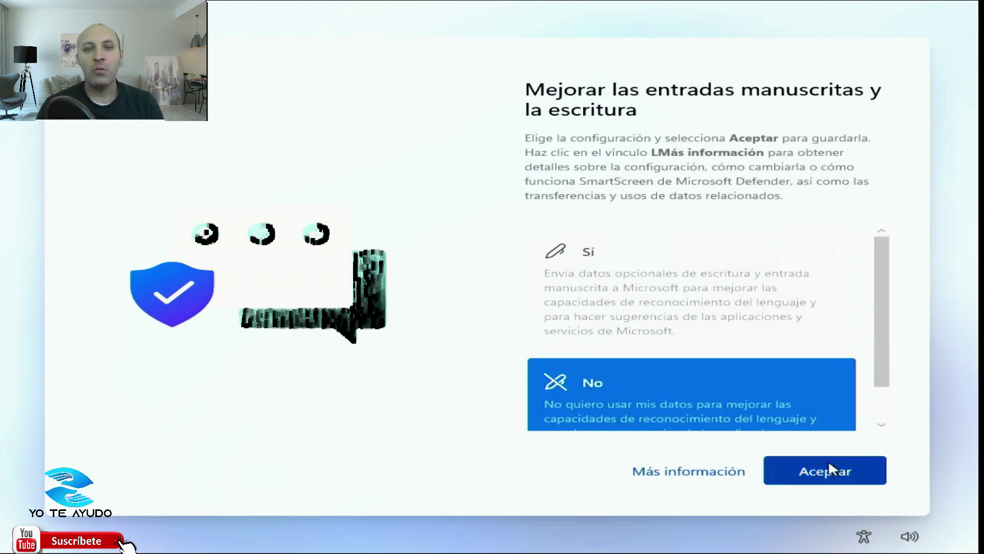
pyautogui.click(828, 467)
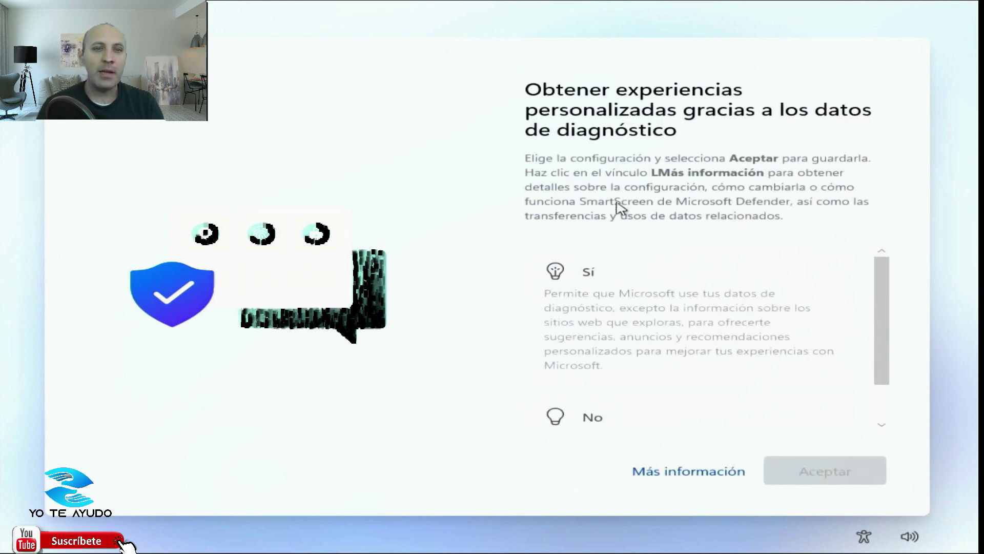
# Allow tailored experiences and let apps use the advertising ID.
pyautogui.scroll(-3, 564, 277)
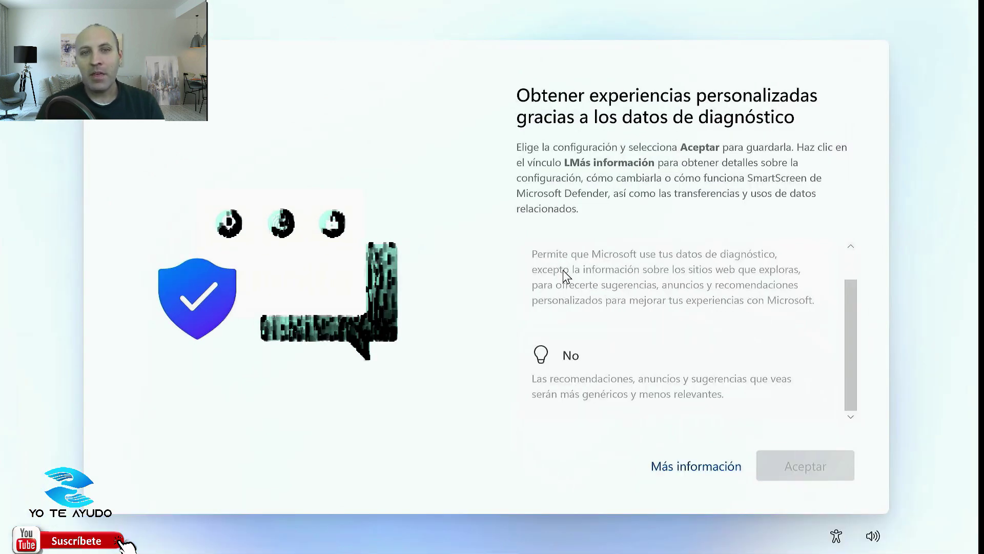
pyautogui.click(564, 277)
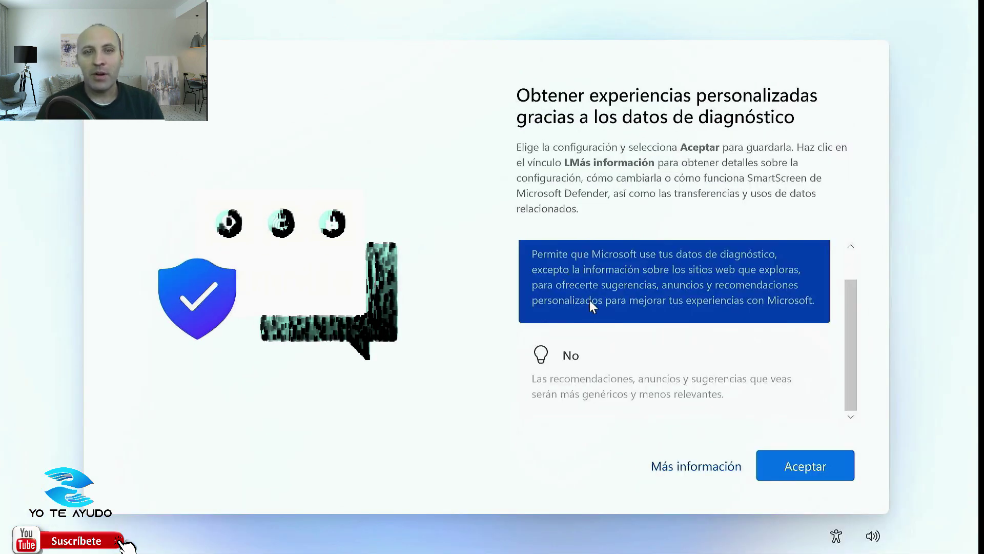
pyautogui.click(795, 466)
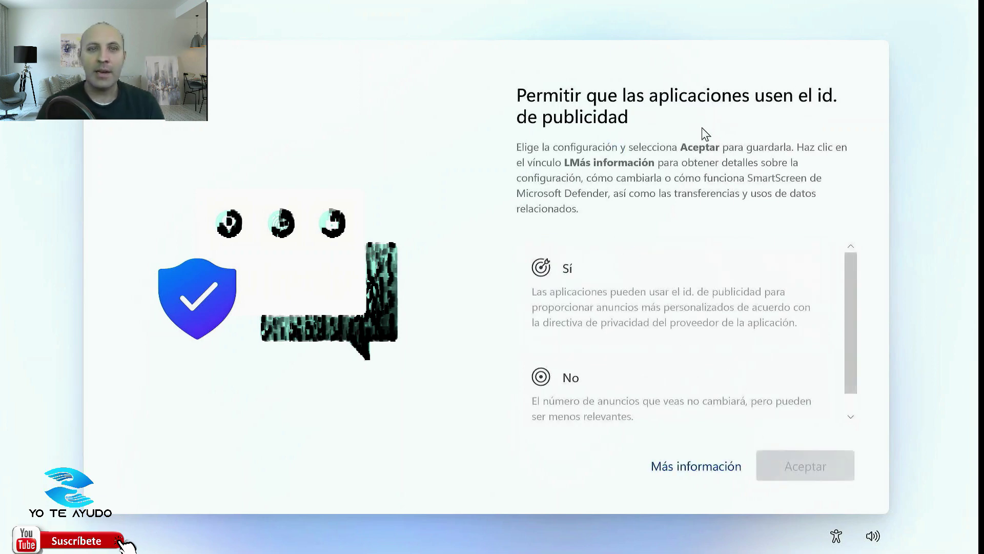
pyautogui.click(645, 304)
pyautogui.click(774, 465)
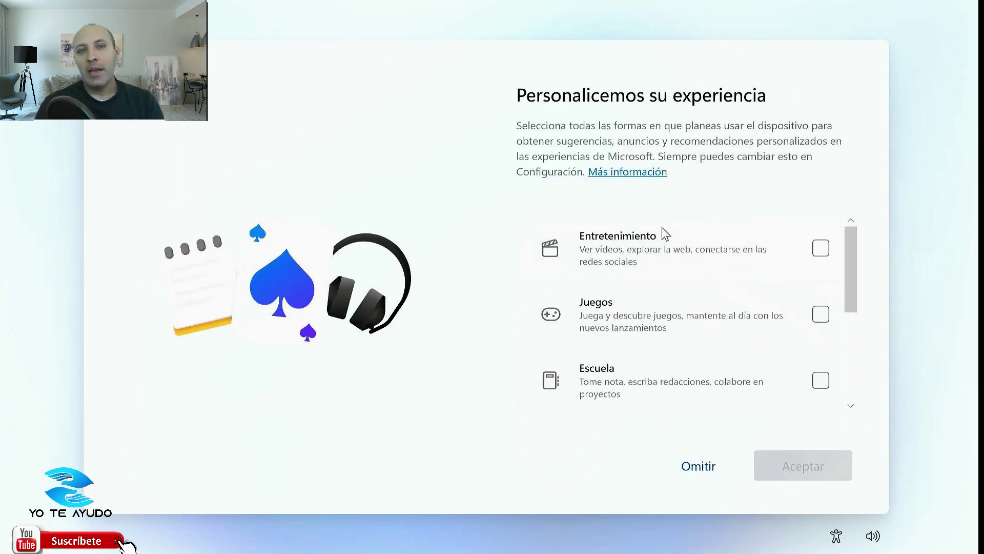
# Choose entertainment as a device use and keep files only on this PC.
pyautogui.click(823, 248)
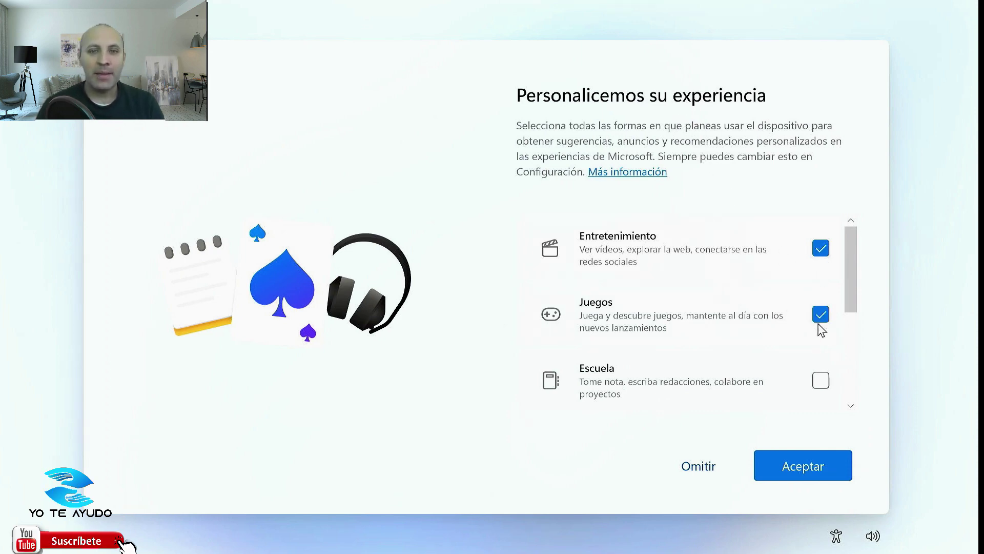
pyautogui.click(807, 467)
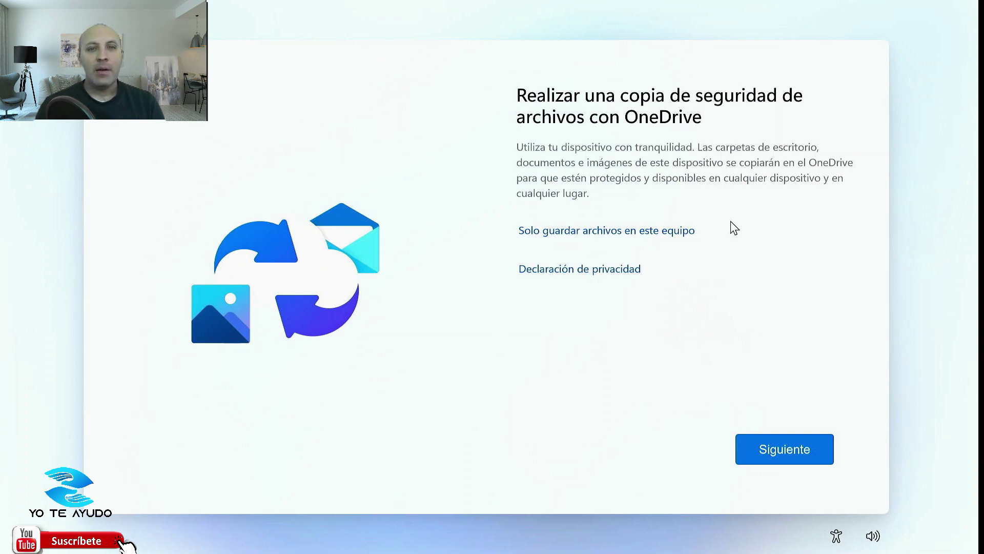
pyautogui.click(665, 232)
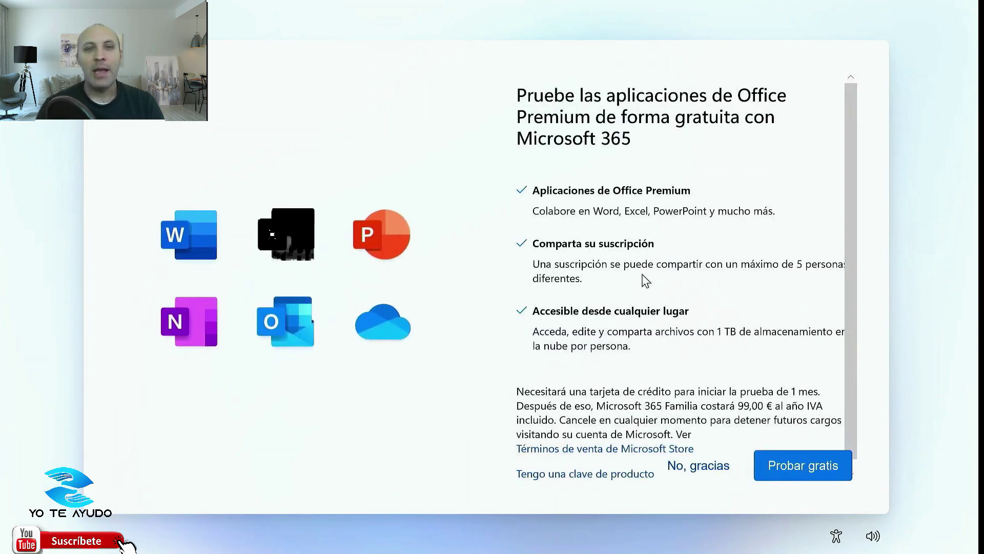
# Decline the Microsoft 365 trial and skip the Game Pass offer.
pyautogui.scroll(-1, 703, 469)
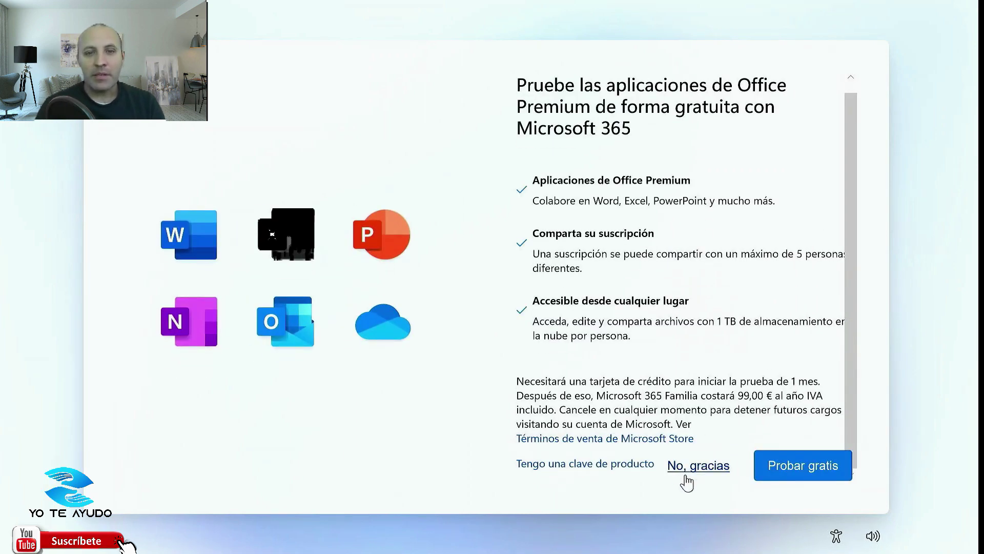
pyautogui.click(690, 466)
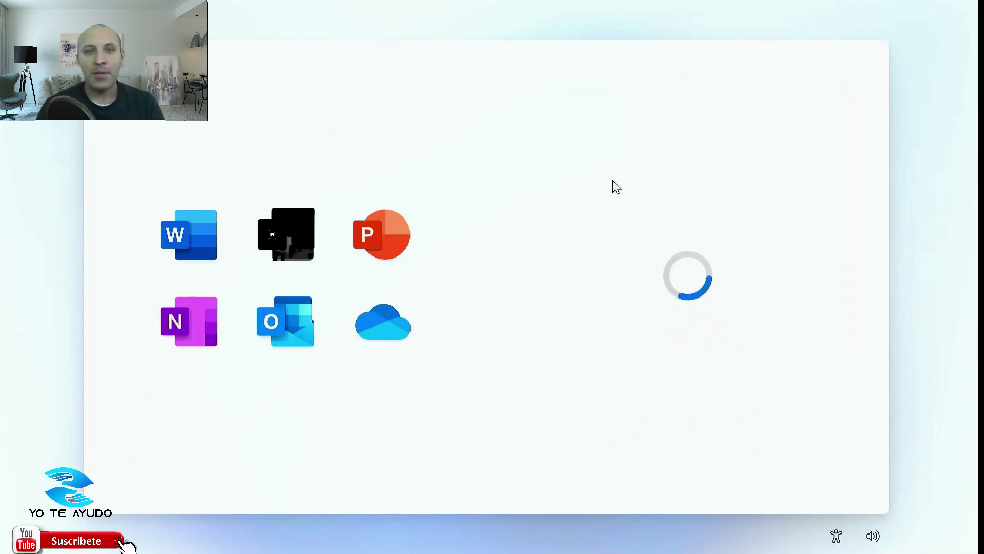
pyautogui.scroll(-1, 616, 348)
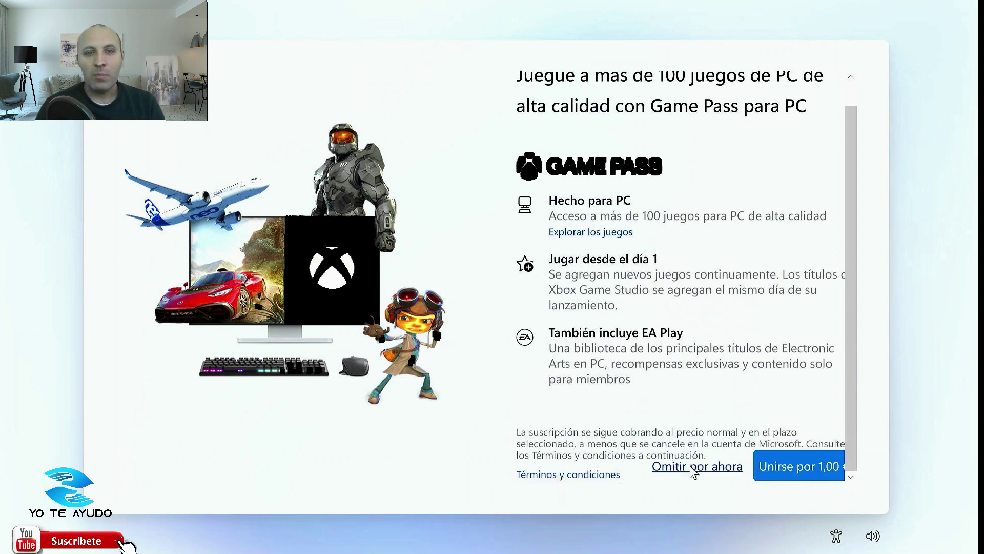
pyautogui.click(689, 467)
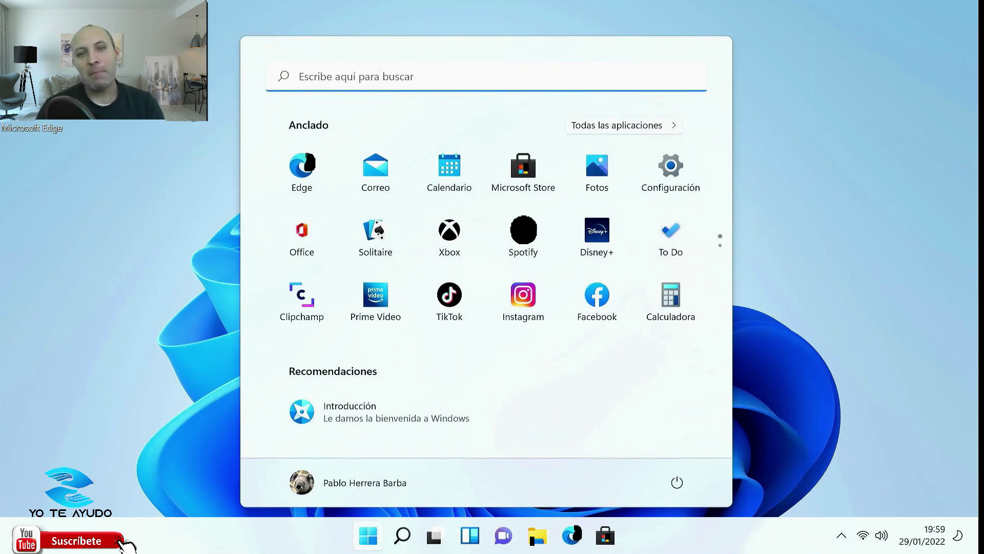
# Launch Settings from the Start menu and go to the Windows Update page.
pyautogui.click(687, 167)
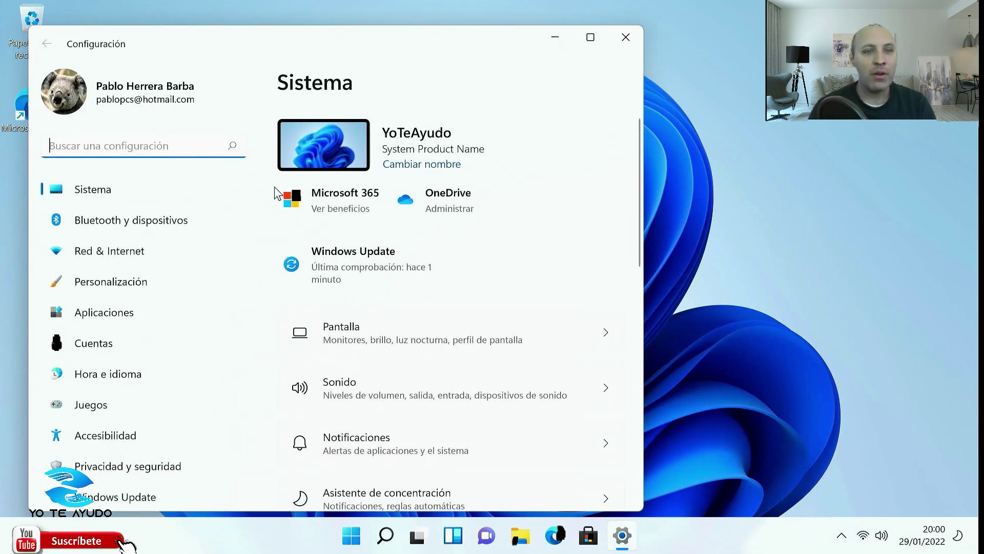
pyautogui.scroll(-3, 402, 231)
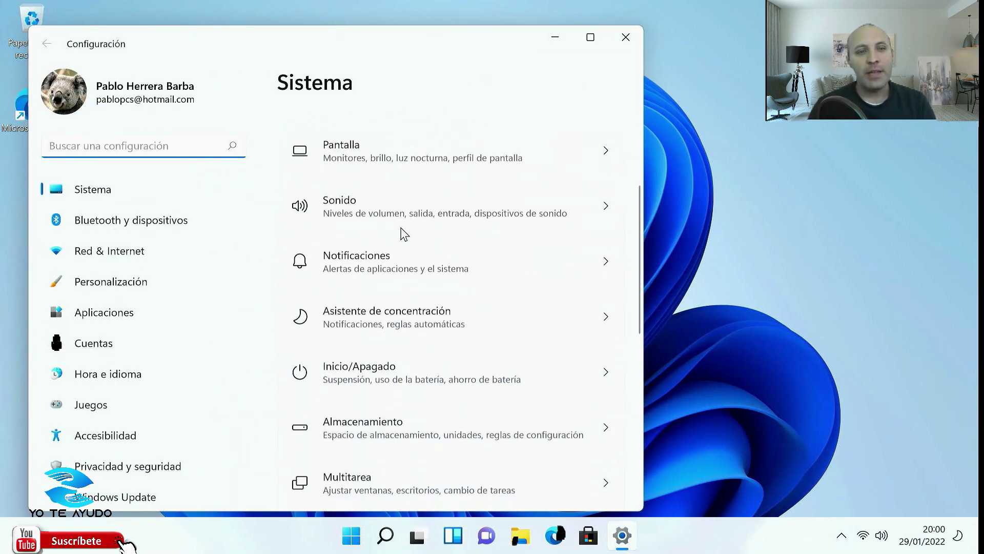
pyautogui.scroll(-4, 404, 234)
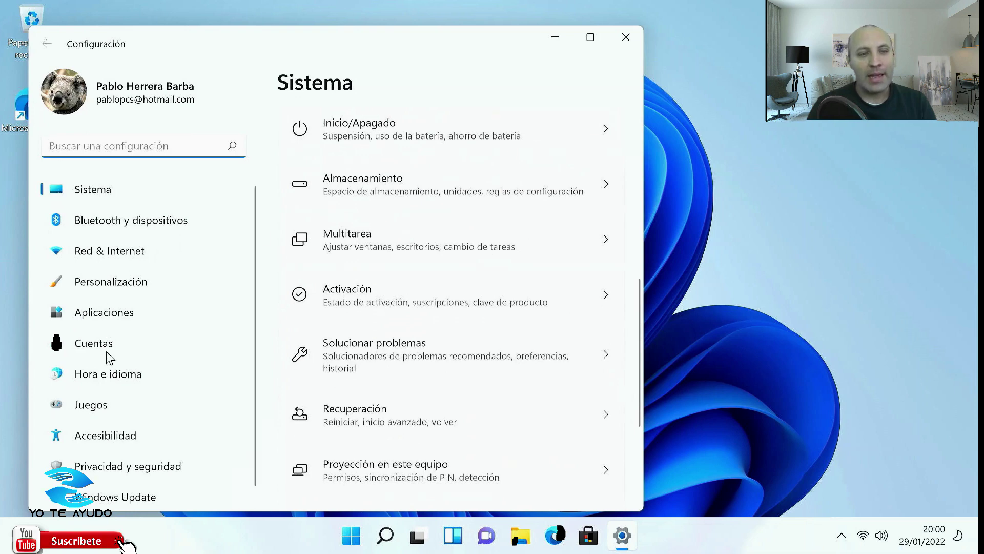
pyautogui.click(95, 500)
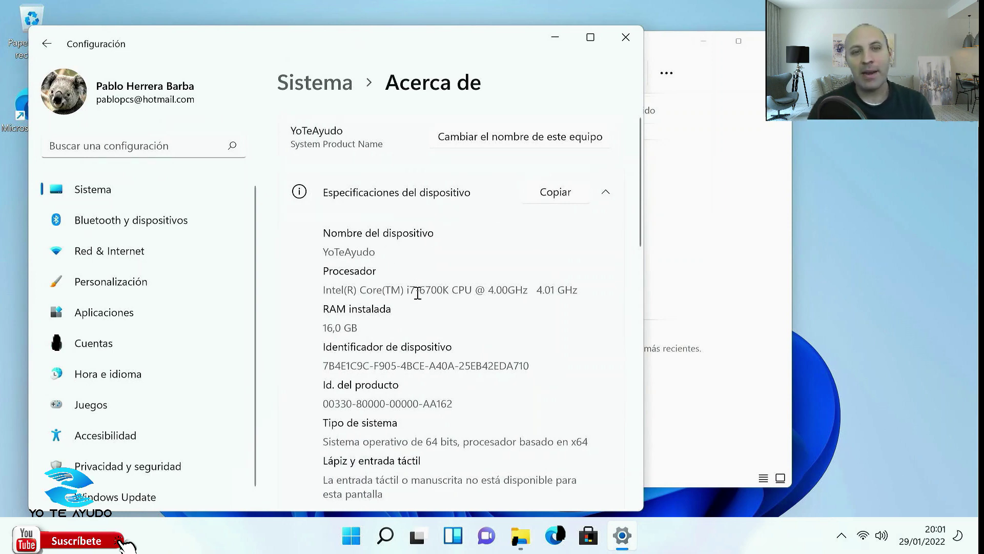
# Open Product key and activation and expand the activation status details.
pyautogui.scroll(-3, 418, 293)
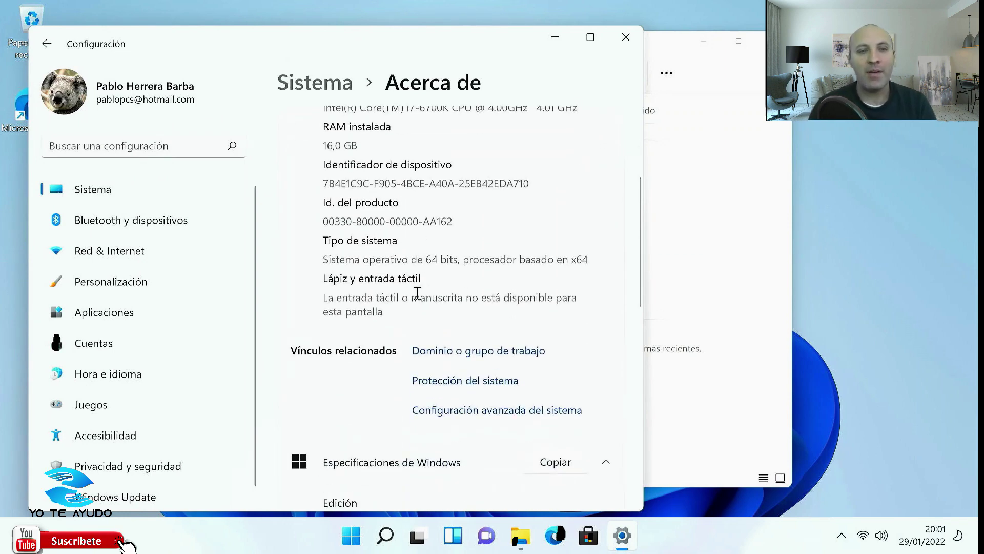
pyautogui.scroll(-2, 418, 293)
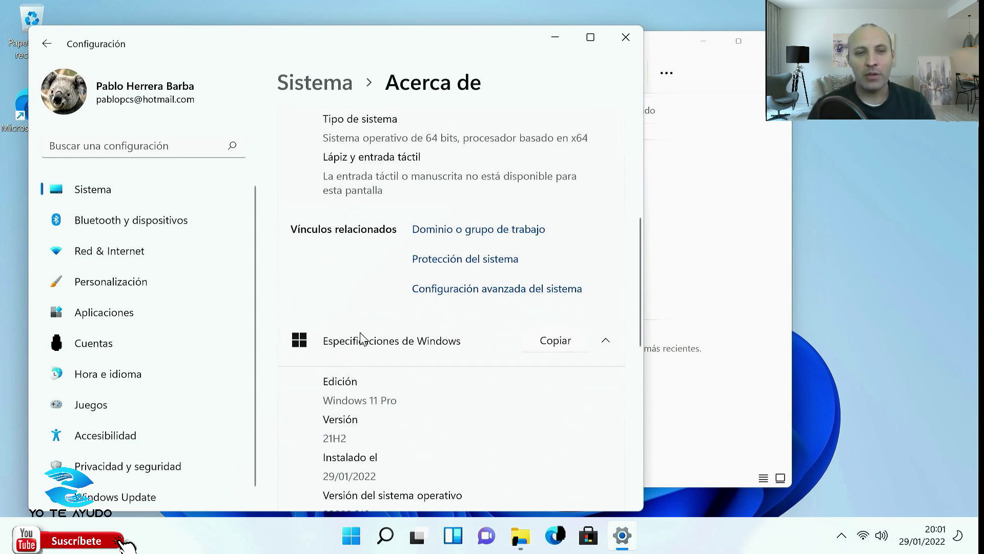
pyautogui.scroll(-1, 386, 329)
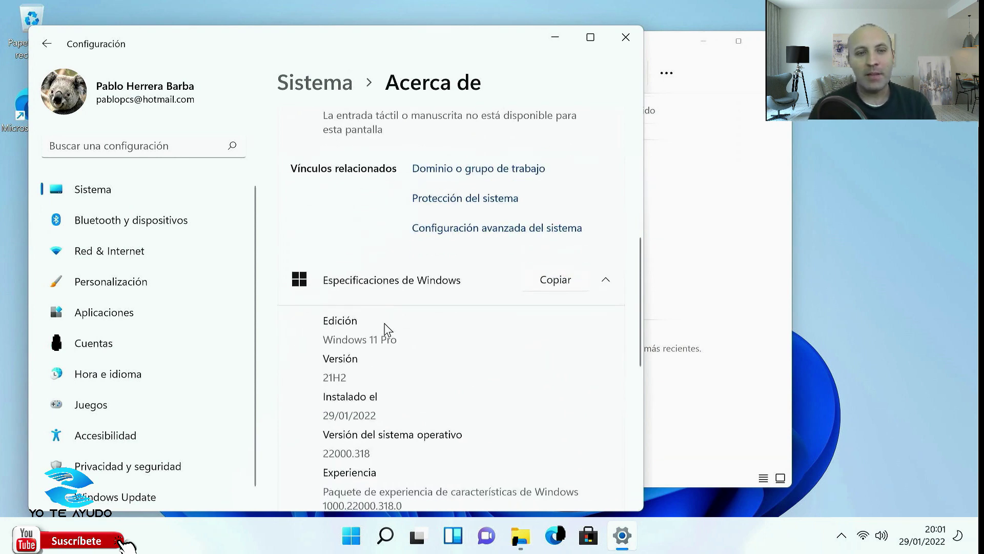
pyautogui.scroll(-5, 357, 328)
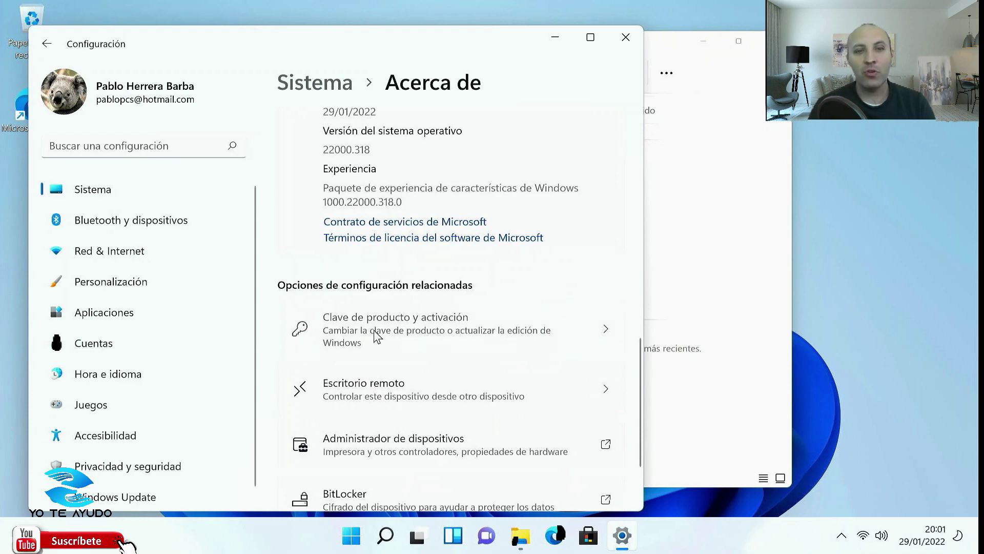
pyautogui.click(377, 337)
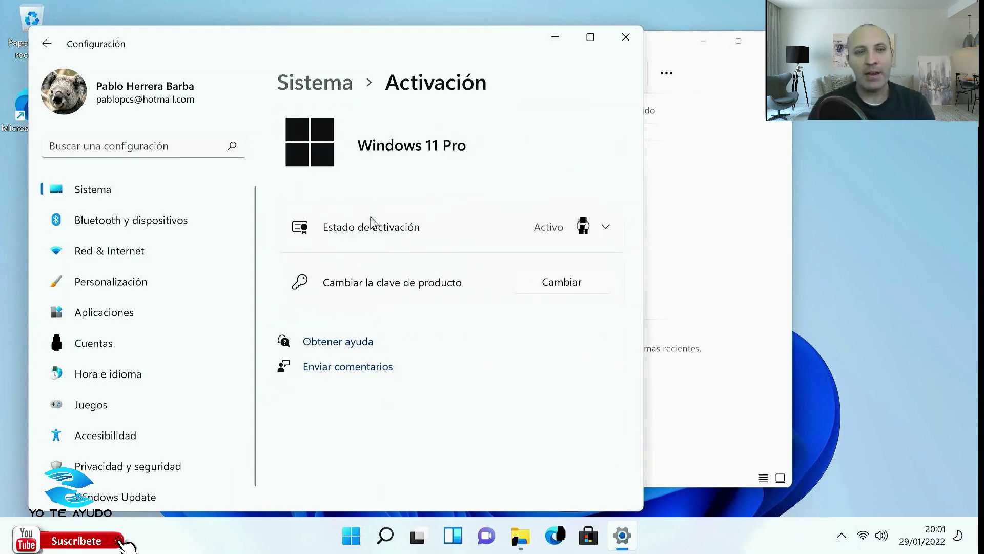
pyautogui.click(606, 229)
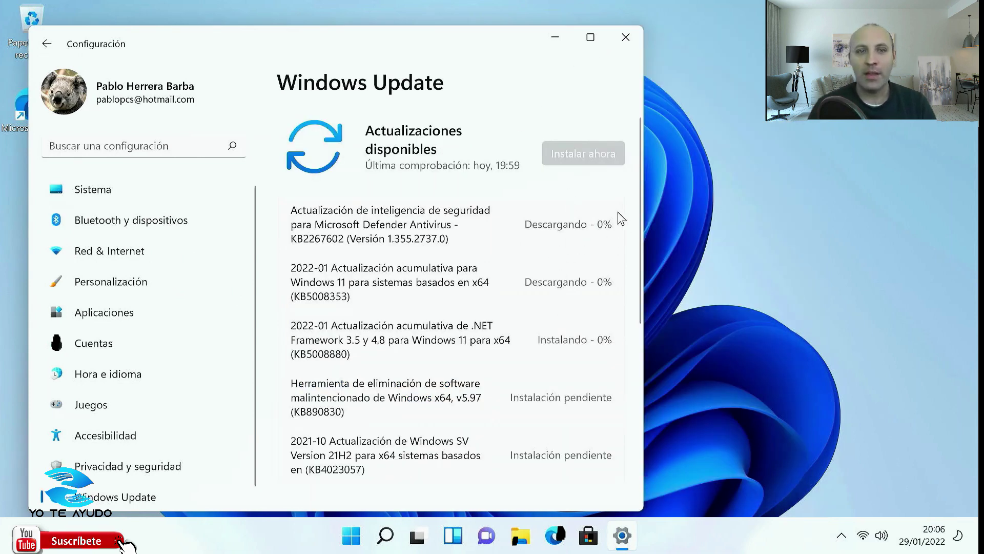
# Scroll through the Windows Update list of available updates.
pyautogui.scroll(-5, 550, 238)
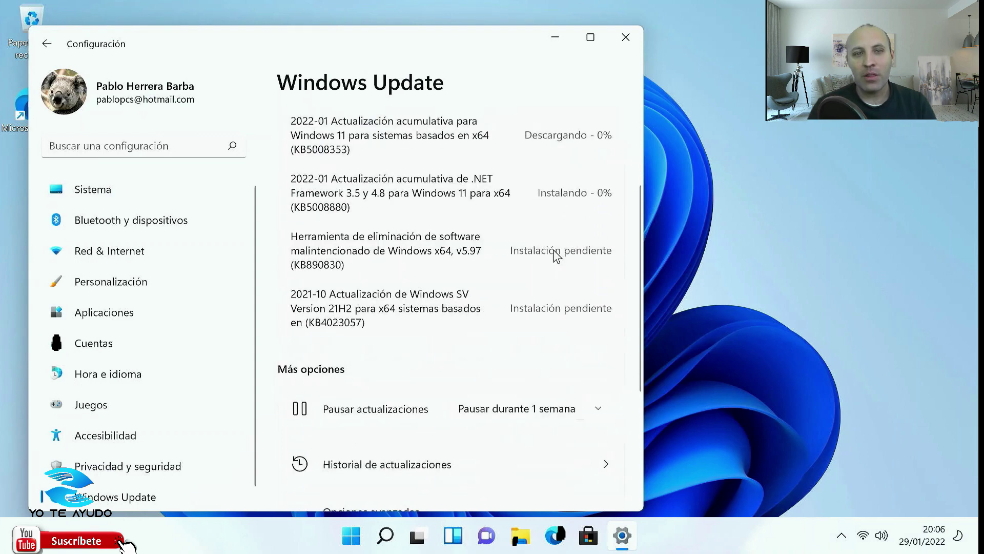
pyautogui.scroll(5, 531, 232)
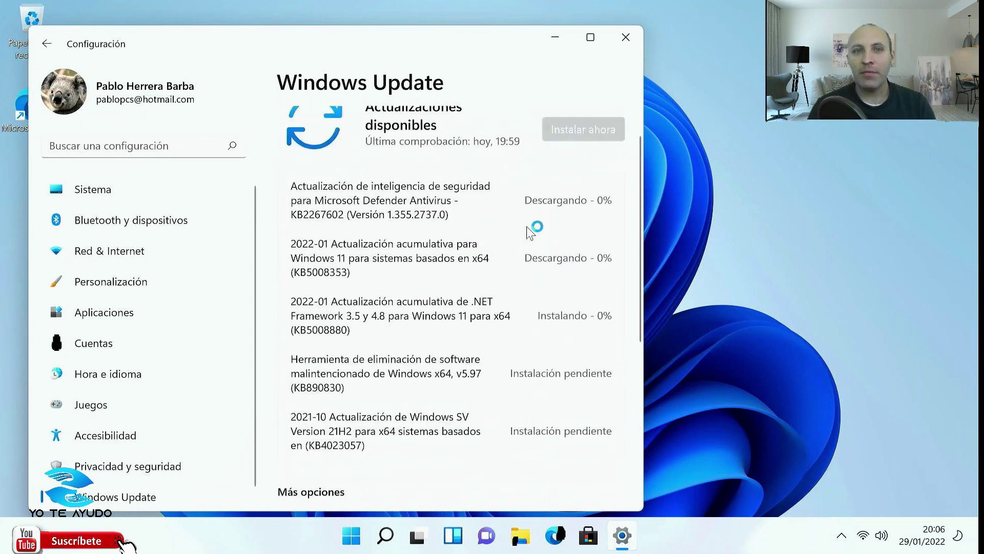